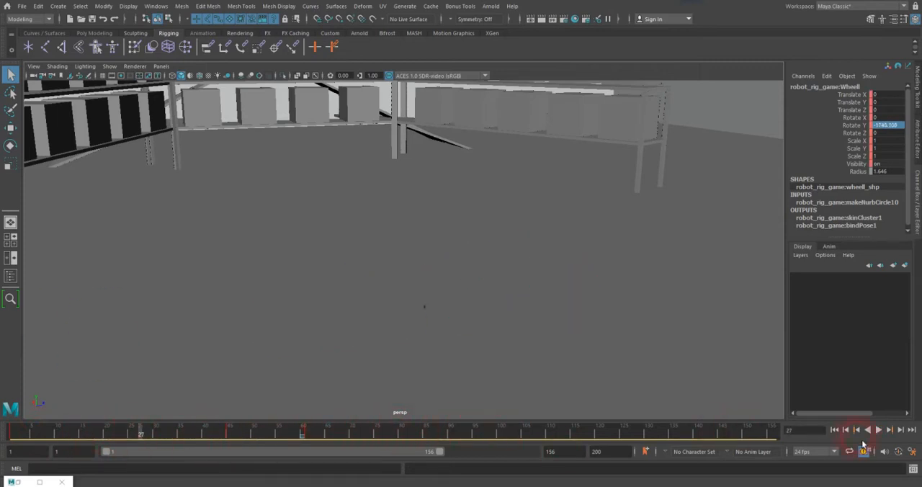
# Play the robot's animation and scrub the timeline to frame 145.
pyautogui.click(879, 430)
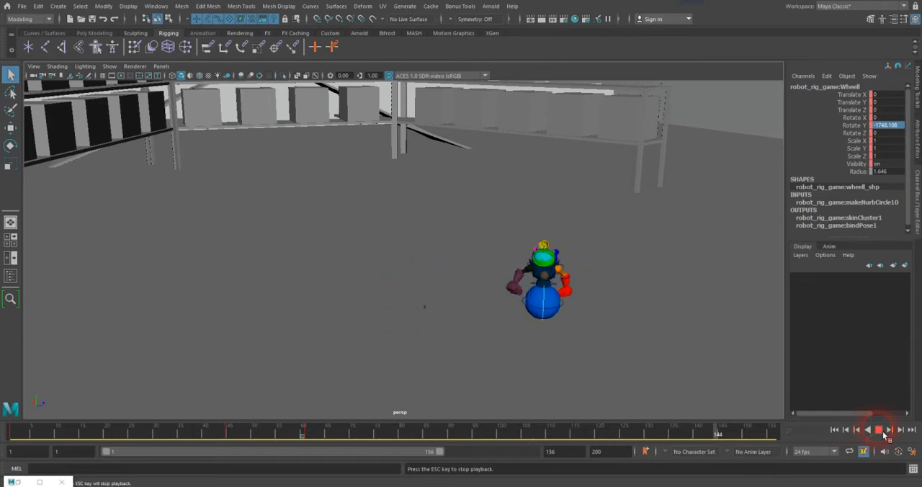
pyautogui.click(424, 317)
pyautogui.moveTo(192, 437); pyautogui.dragTo(716, 433)
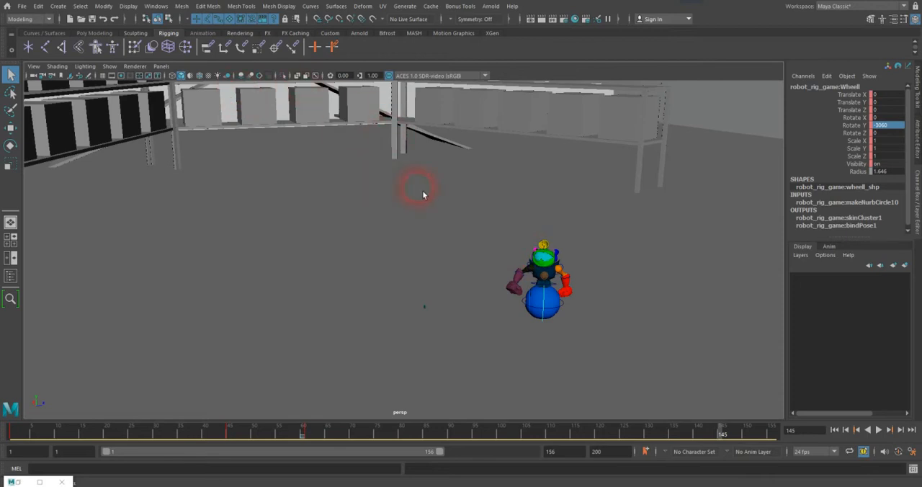
# Examine the robot up close with wireframe on shaded temporarily enabled, then return to plain shading.
pyautogui.keyDown('alt'); pyautogui.moveTo(519, 210); pyautogui.dragTo(438, 175); pyautogui.keyUp('alt')
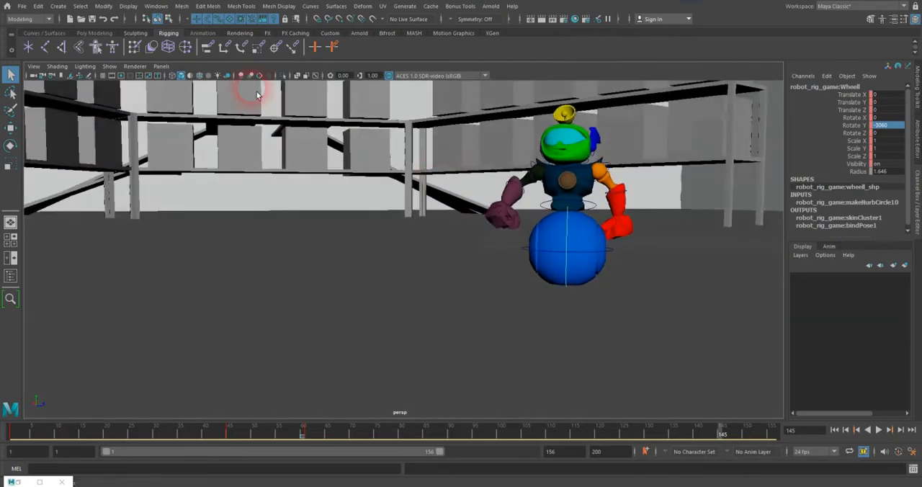
pyautogui.click(200, 75)
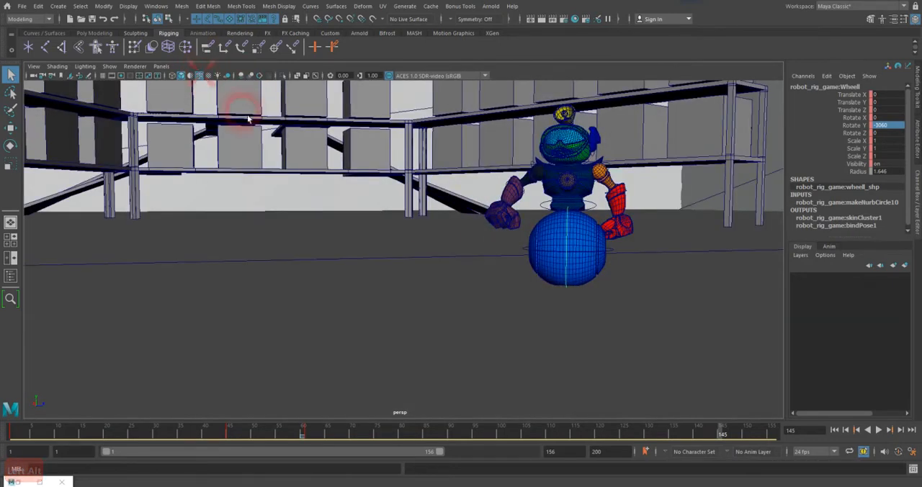
pyautogui.keyDown('alt'); pyautogui.moveTo(606, 313); pyautogui.dragTo(562, 319); pyautogui.keyUp('alt')
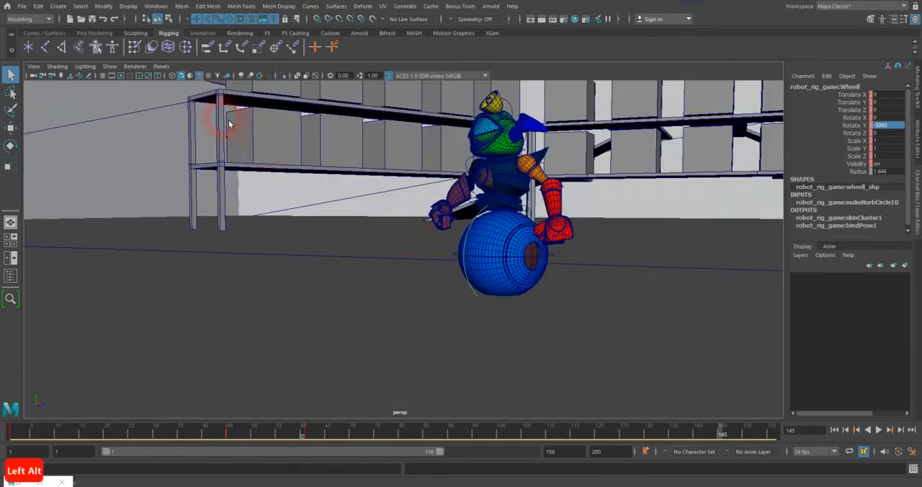
pyautogui.click(200, 75)
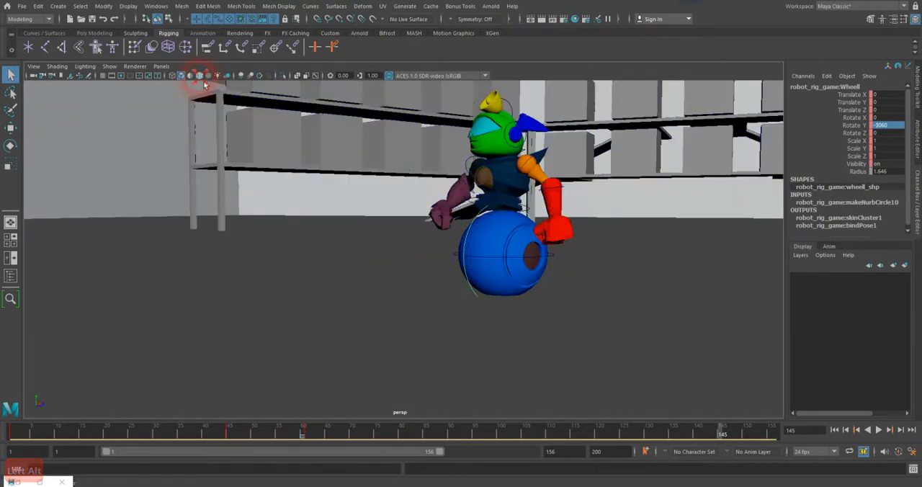
# Open the Reference Editor and select the placeholder boxes on the store shelves.
pyautogui.click(22, 6)
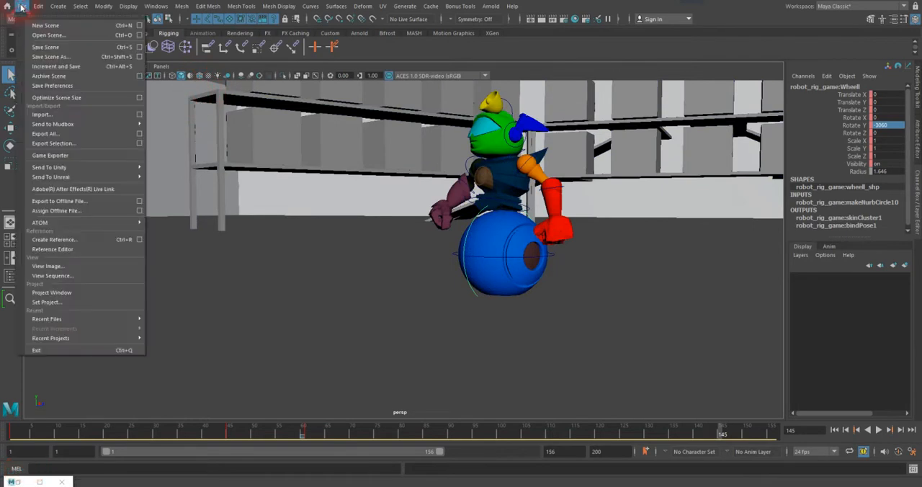
pyautogui.click(88, 250)
pyautogui.moveTo(616, 291); pyautogui.dragTo(238, 159)
pyautogui.keyDown('alt'); pyautogui.moveTo(605, 216); pyautogui.dragTo(568, 245); pyautogui.keyUp('alt')
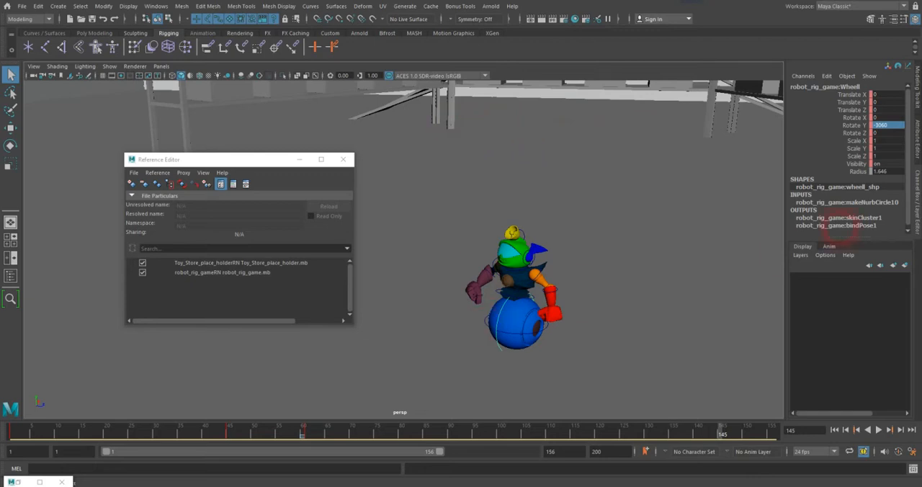
pyautogui.keyDown('alt'); pyautogui.moveTo(622, 105); pyautogui.dragTo(599, 181); pyautogui.keyUp('alt')
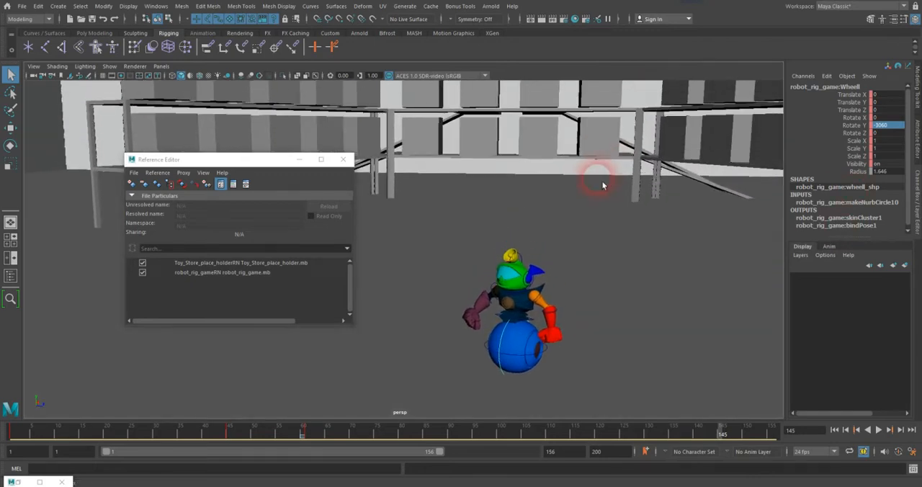
pyautogui.click(545, 144)
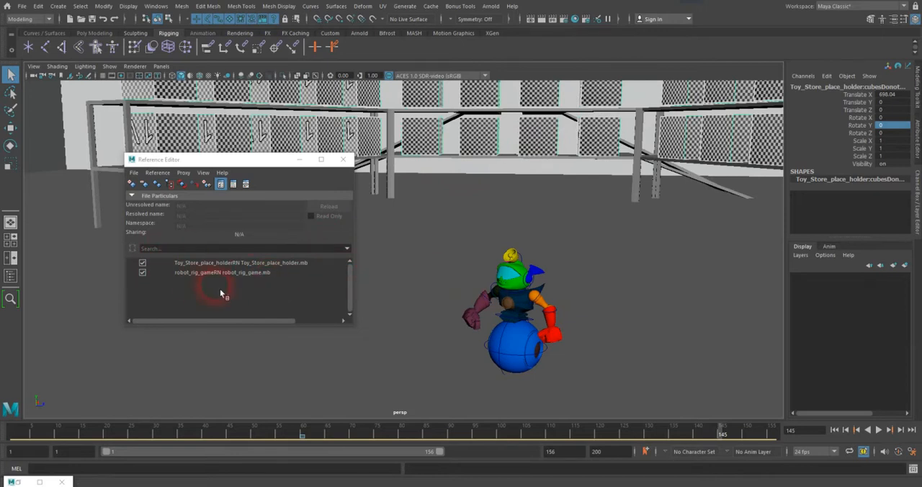
# Remove the Toy_Store_place_holder reference from the scene.
pyautogui.click(212, 265)
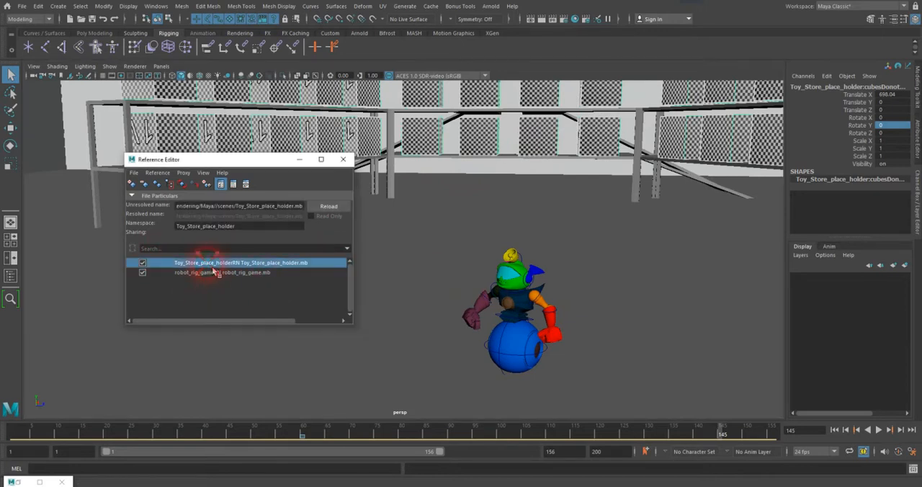
pyautogui.rightClick(271, 268)
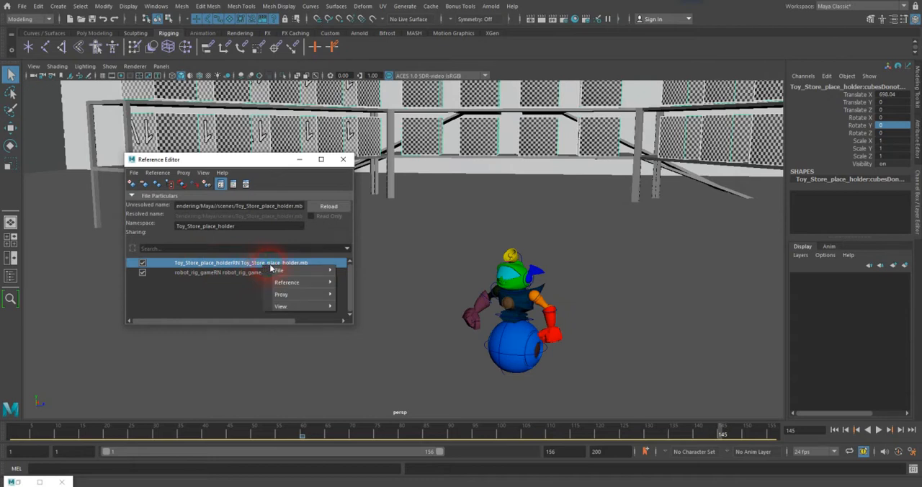
pyautogui.moveTo(294, 285)
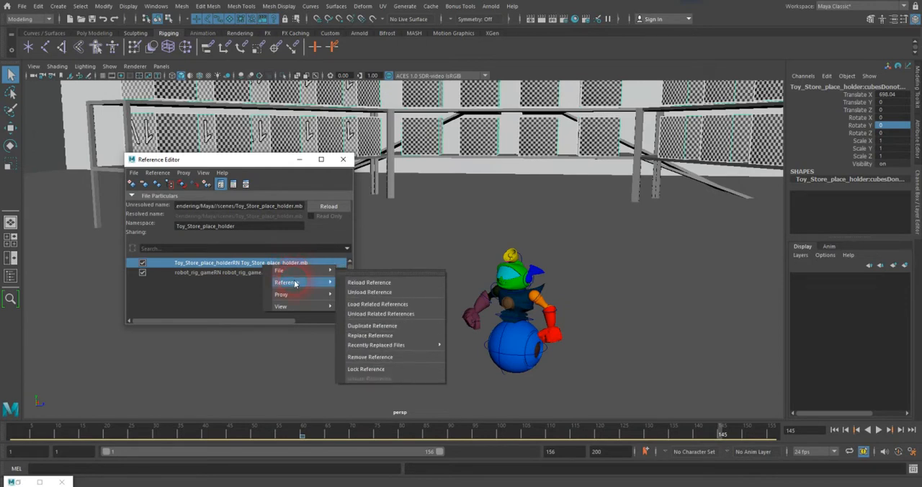
pyautogui.click(374, 358)
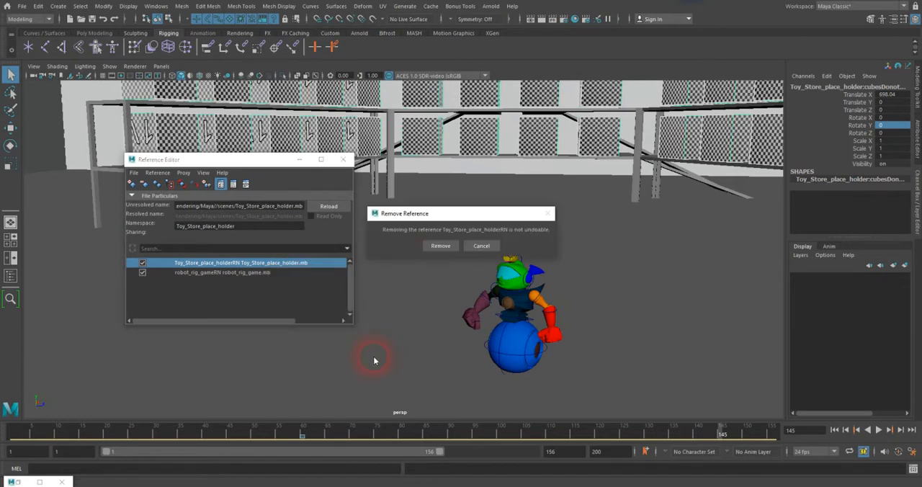
pyautogui.click(437, 246)
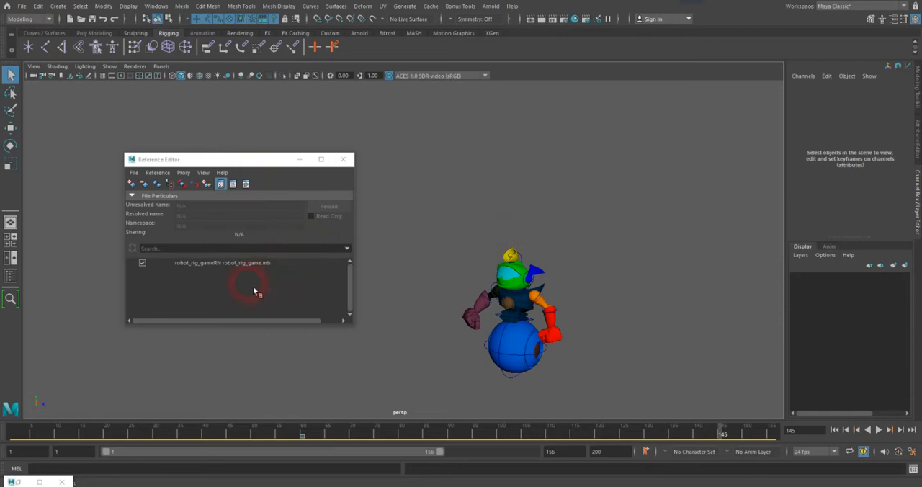
# Change the namespace of the robot_rig_game reference to r_anim.
pyautogui.click(241, 265)
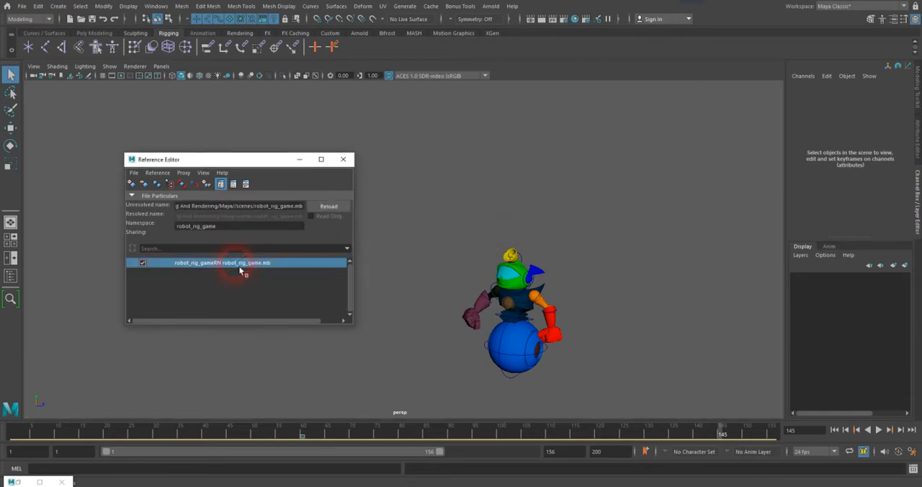
pyautogui.moveTo(217, 226); pyautogui.dragTo(190, 230)
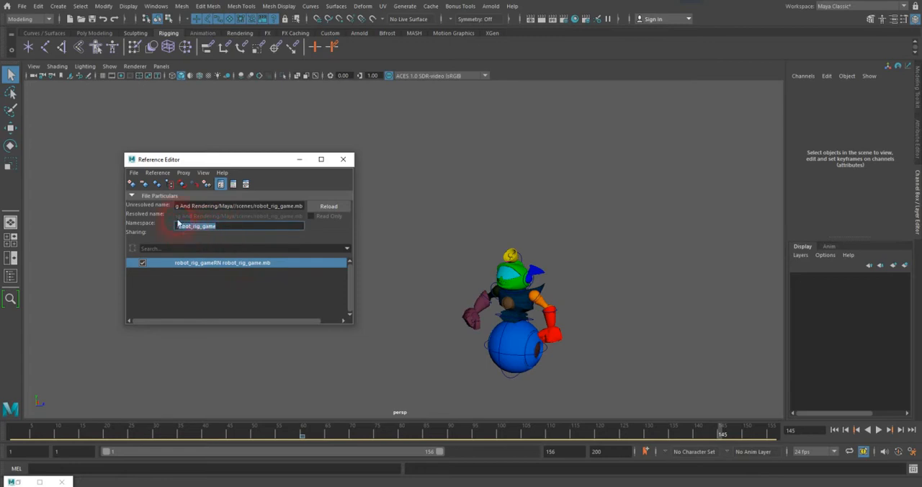
pyautogui.press('BackSpace')
pyautogui.write('Anim')
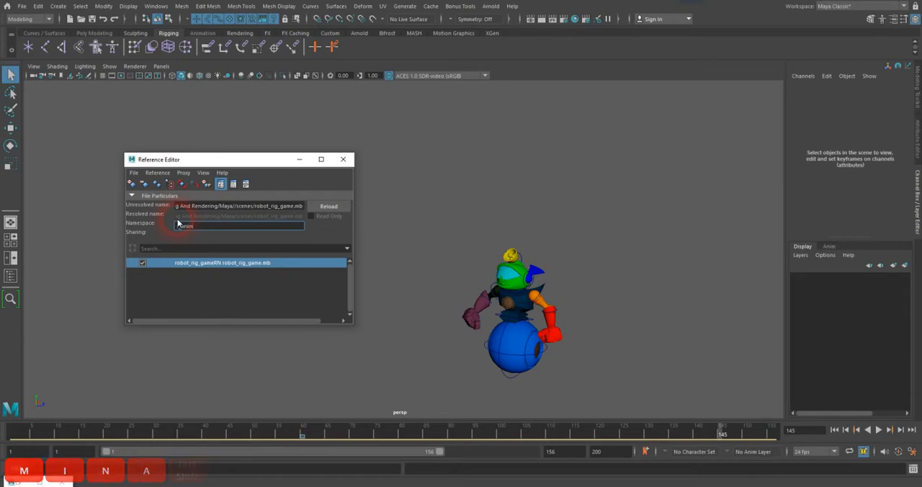
pyautogui.press('Return')
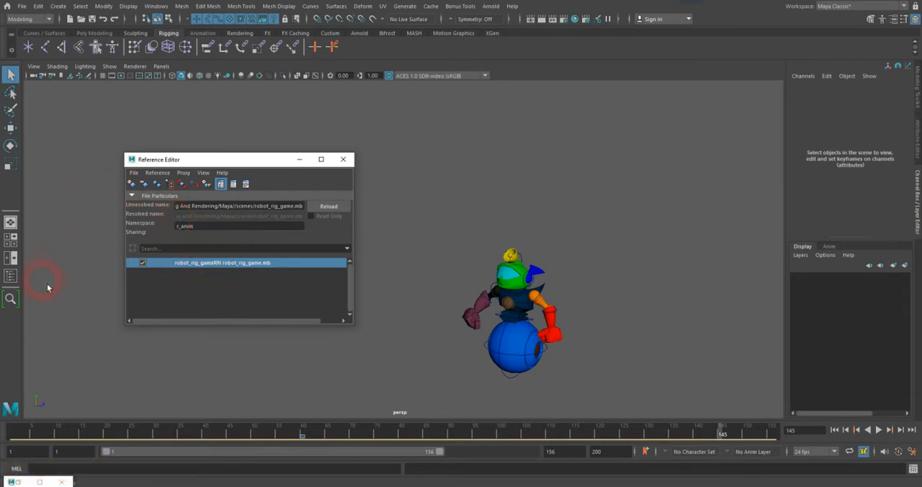
# Show the Outliner and import the objects from the robot_rig_game reference into the scene.
pyautogui.click(12, 276)
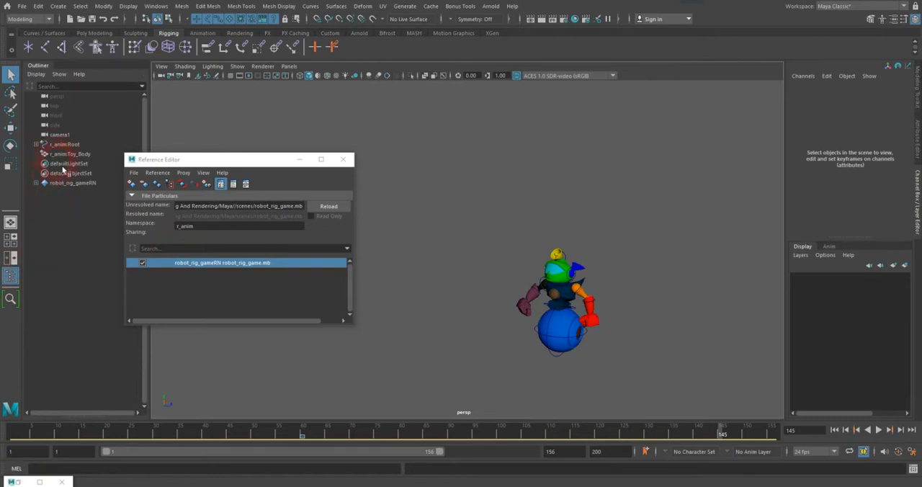
pyautogui.rightClick(195, 268)
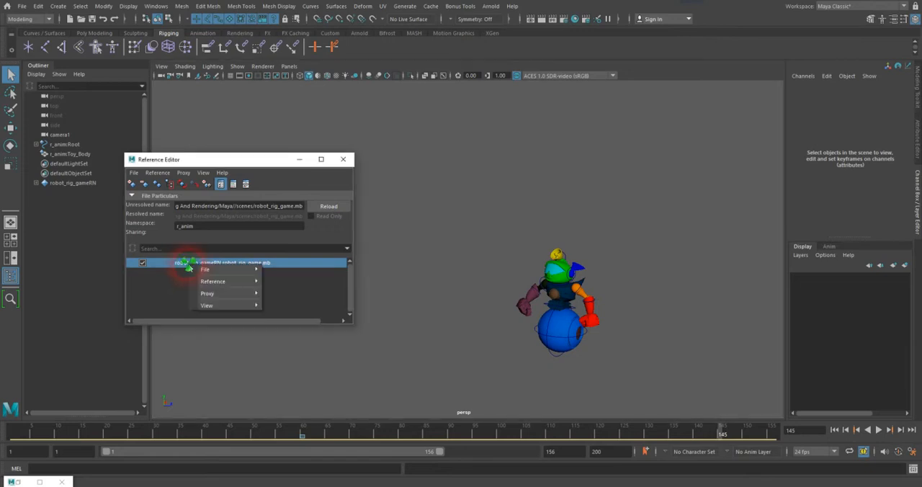
pyautogui.moveTo(201, 272)
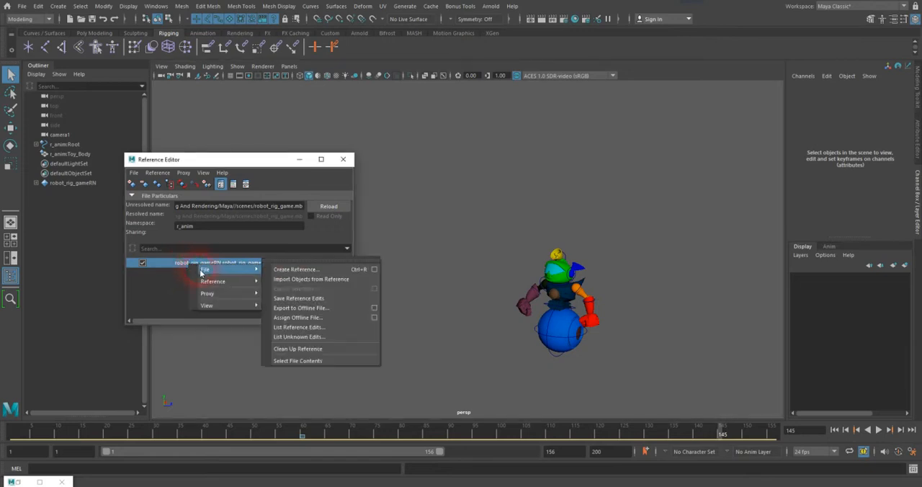
pyautogui.click(297, 280)
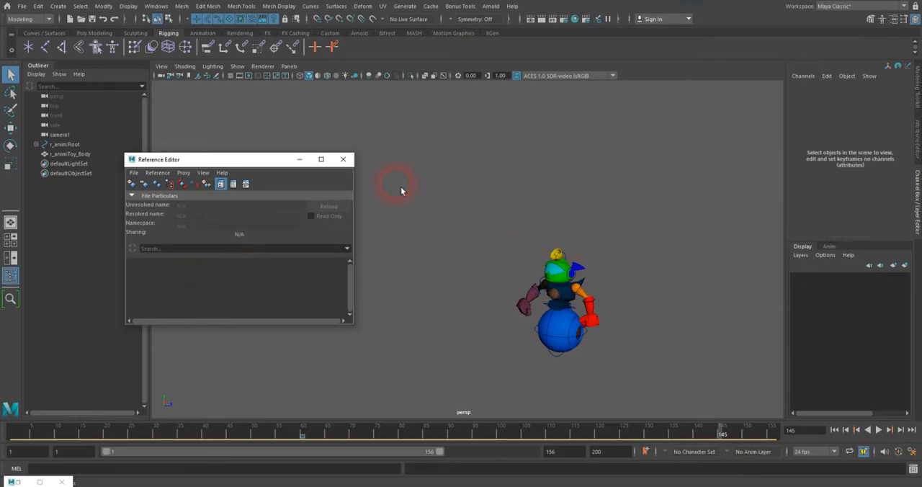
pyautogui.click(343, 159)
pyautogui.moveTo(449, 198); pyautogui.dragTo(636, 382)
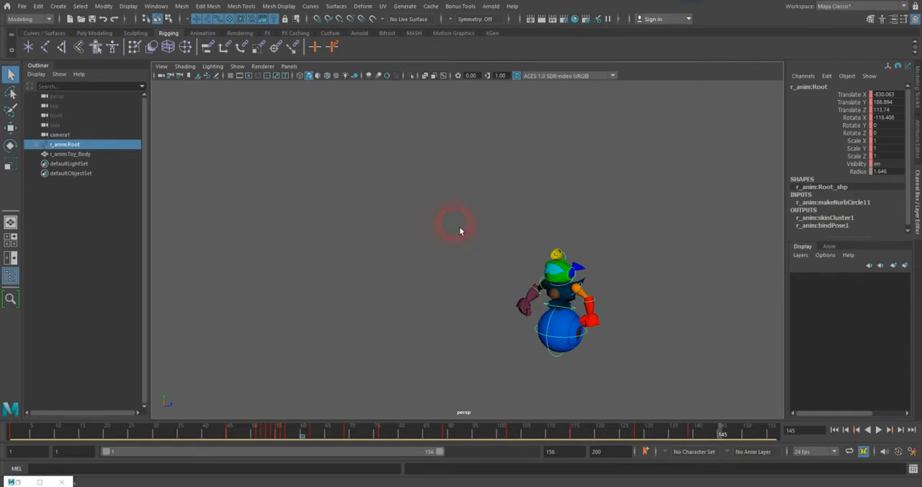
# Save the scene under the new name Robot_Anim_final in the project's scenes folder as Maya Binary.
pyautogui.click(21, 5)
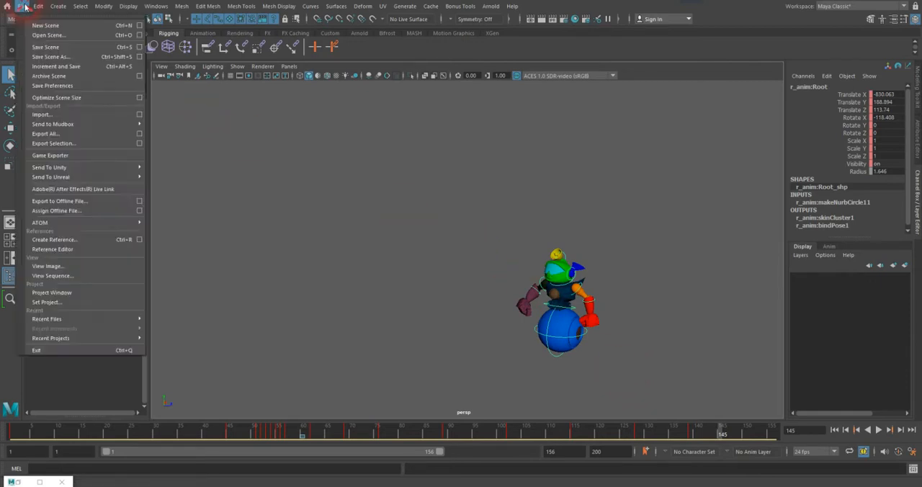
pyautogui.click(46, 56)
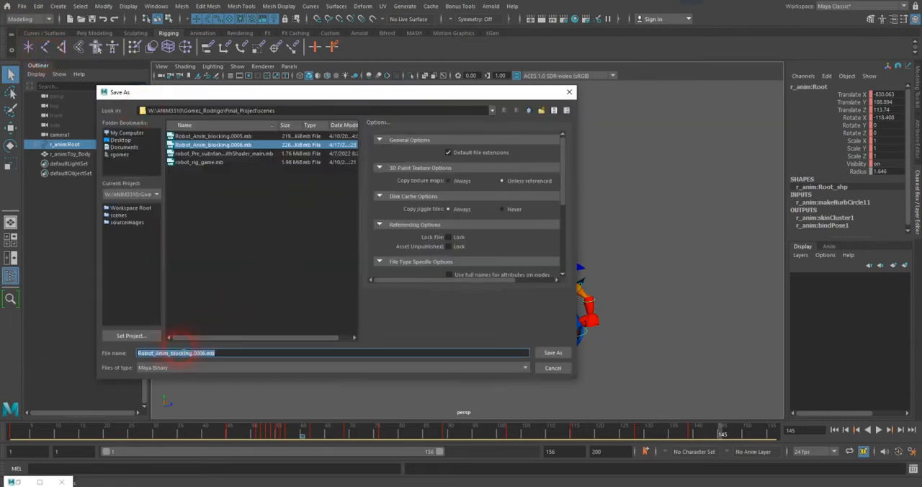
pyautogui.click(170, 353)
pyautogui.moveTo(173, 355); pyautogui.dragTo(192, 358)
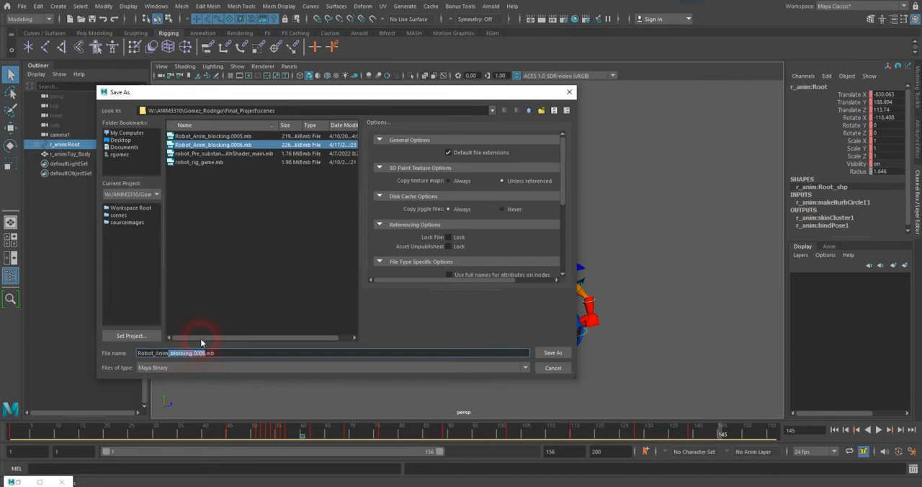
pyautogui.write('fian')
pyautogui.press('BackSpace')
pyautogui.press('BackSpace')
pyautogui.press('BackSpace')
pyautogui.press('BackSpace')
pyautogui.write('_')
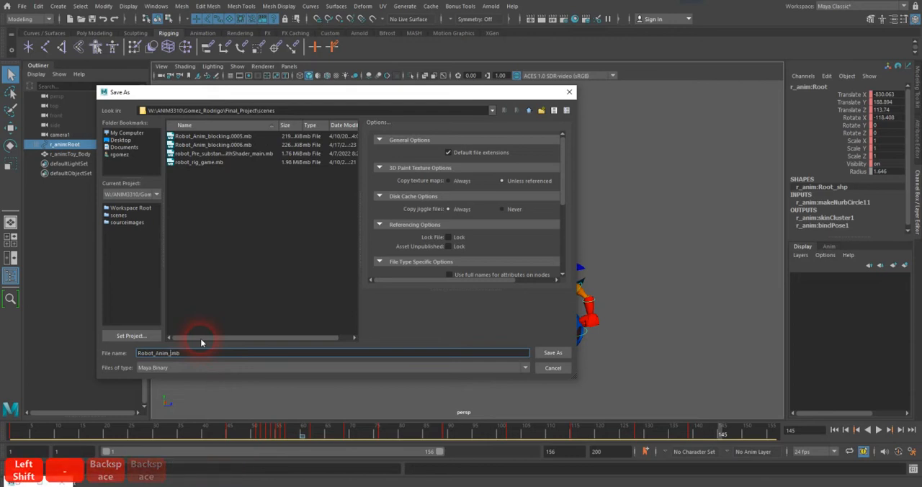
pyautogui.write('final')
pyautogui.click(548, 352)
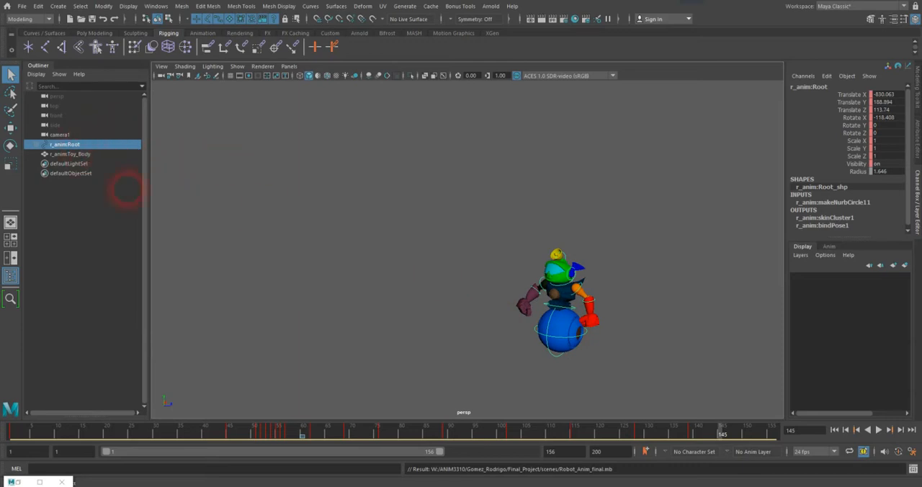
# Select the r_anim:Toy_Body mesh and expand the entire r_anim:Root hierarchy in the Outliner.
pyautogui.click(49, 155)
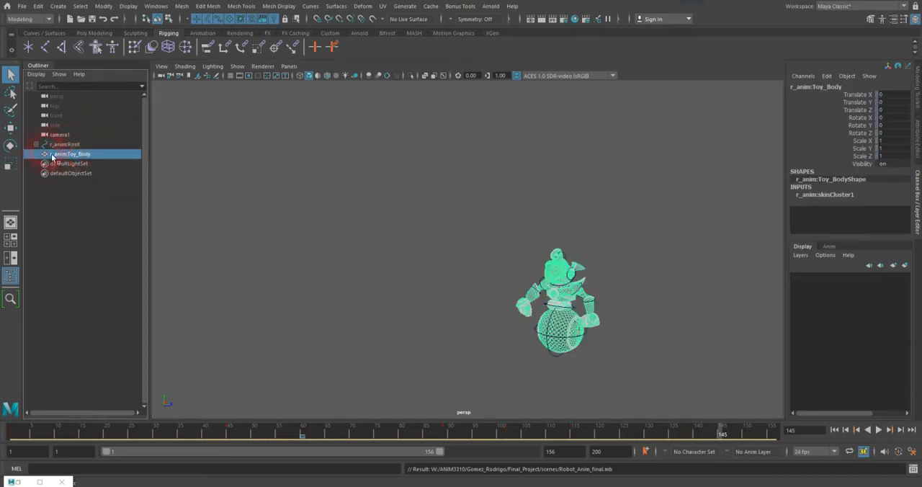
pyautogui.click(37, 144)
pyautogui.click(38, 147)
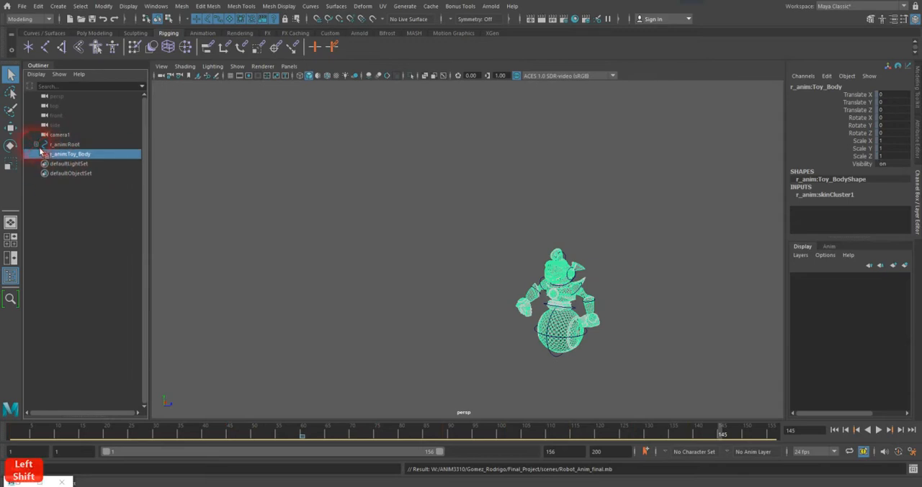
pyautogui.keyDown('shift'); pyautogui.click(37, 145); pyautogui.keyUp('shift')
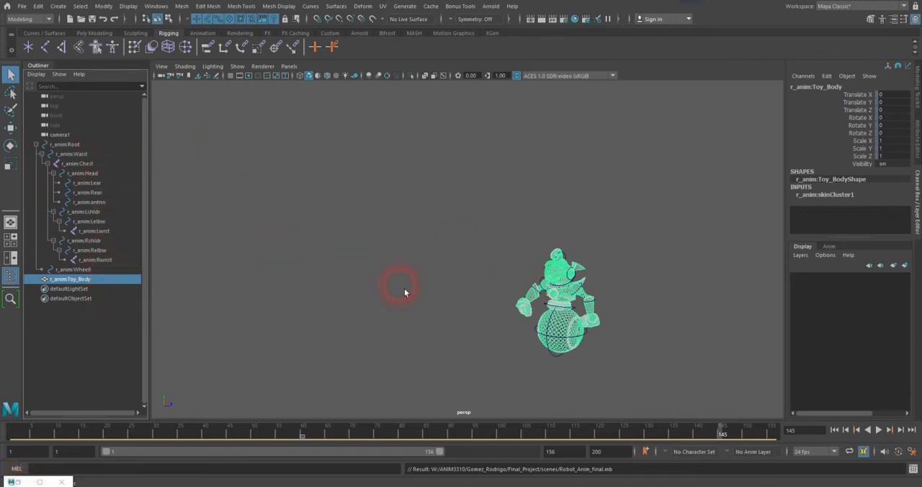
# Scrub the animation to frame 152 and view the robot up close.
pyautogui.moveTo(85, 432); pyautogui.dragTo(421, 447)
pyautogui.click(645, 365)
pyautogui.keyDown('alt'); pyautogui.moveTo(420, 308); pyautogui.dragTo(435, 288); pyautogui.keyUp('alt')
pyautogui.keyDown('alt'); pyautogui.moveTo(435, 289); pyautogui.dragTo(375, 271, button='middle'); pyautogui.keyUp('alt')
pyautogui.keyDown('alt'); pyautogui.moveTo(369, 265); pyautogui.dragTo(342, 208, button='right'); pyautogui.keyUp('alt')
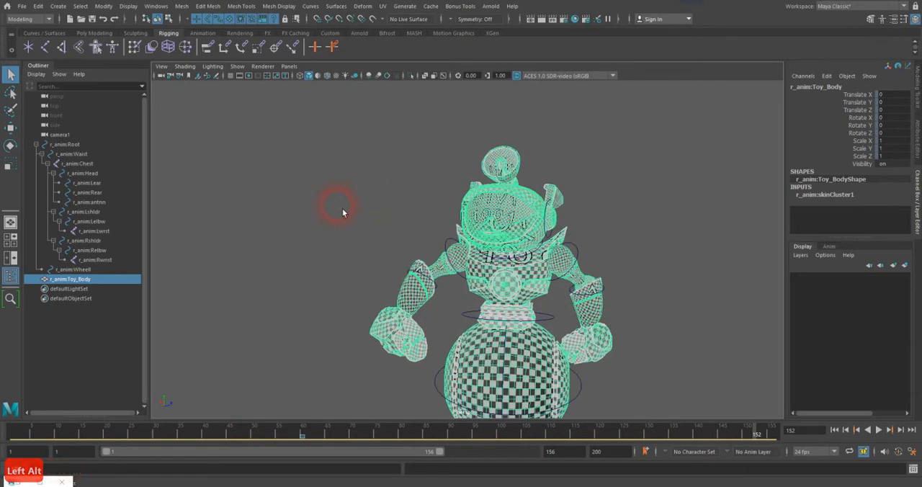
# Reselect the r_anim:Toy_Body mesh and view the whole robot.
pyautogui.click(630, 278)
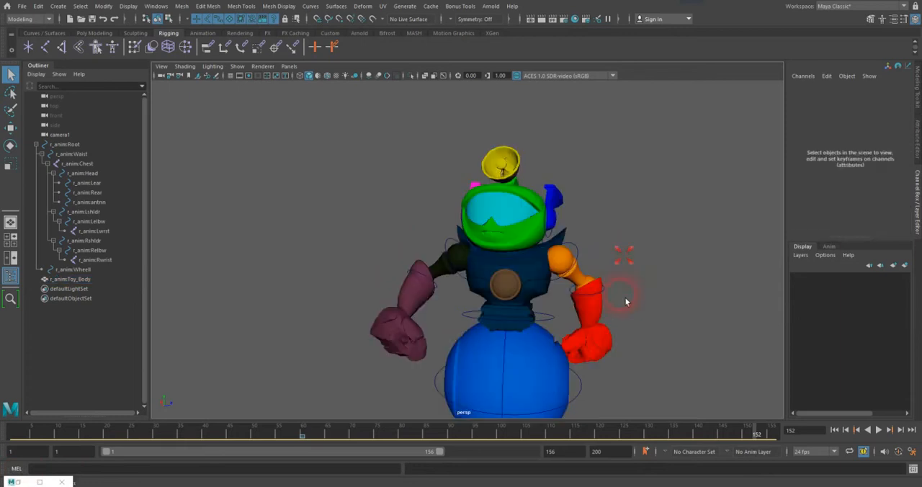
pyautogui.click(607, 319)
pyautogui.keyDown('alt'); pyautogui.moveTo(604, 312); pyautogui.dragTo(366, 140); pyautogui.keyUp('alt')
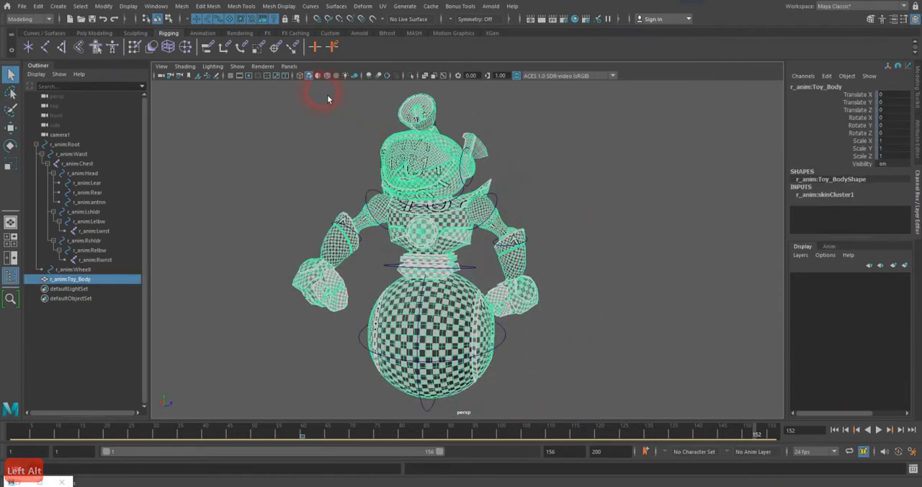
# Try to open the UV Editor for the r_anim:Toy_Body mesh, and close the Graph Editor window.
pyautogui.click(382, 7)
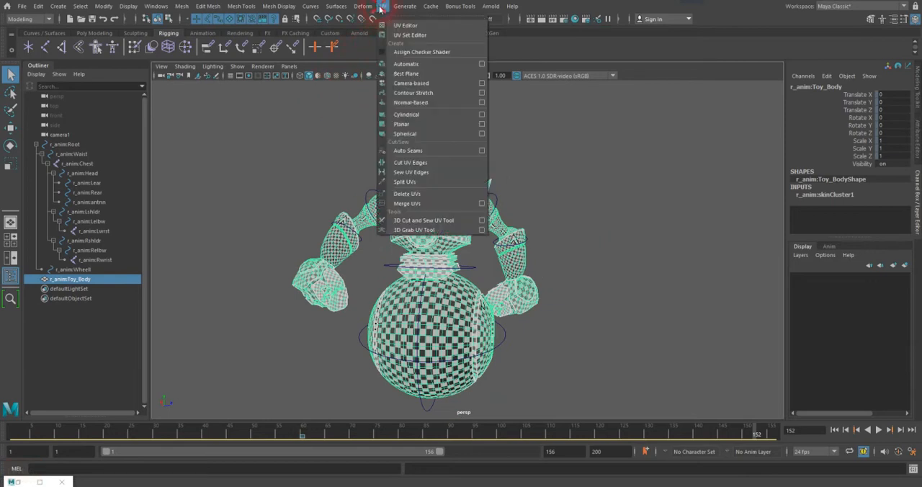
pyautogui.click(399, 27)
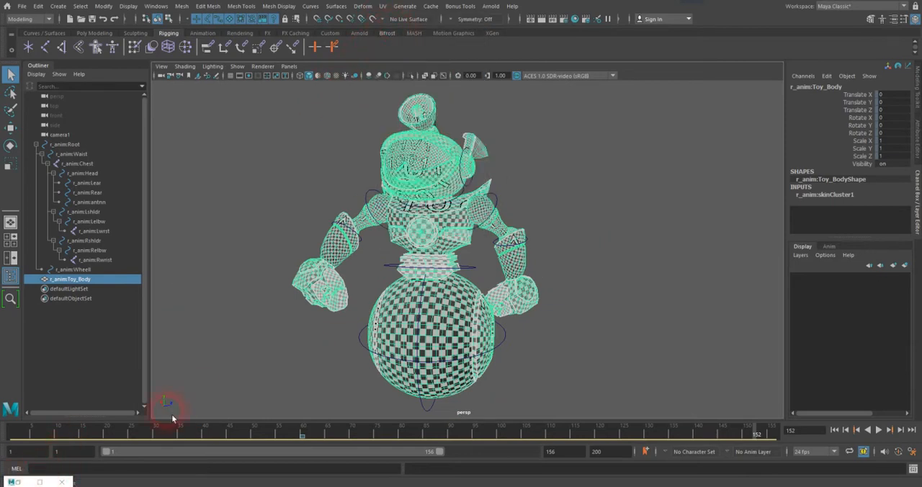
pyautogui.click(19, 483)
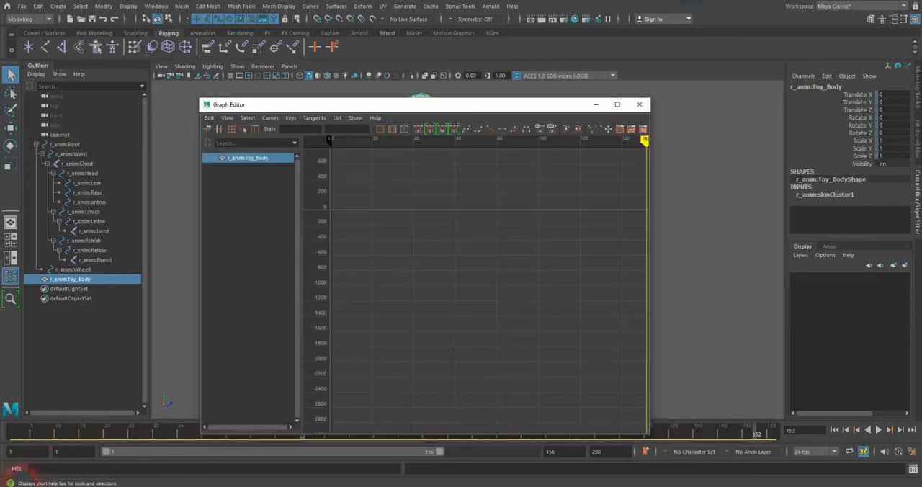
pyautogui.click(642, 105)
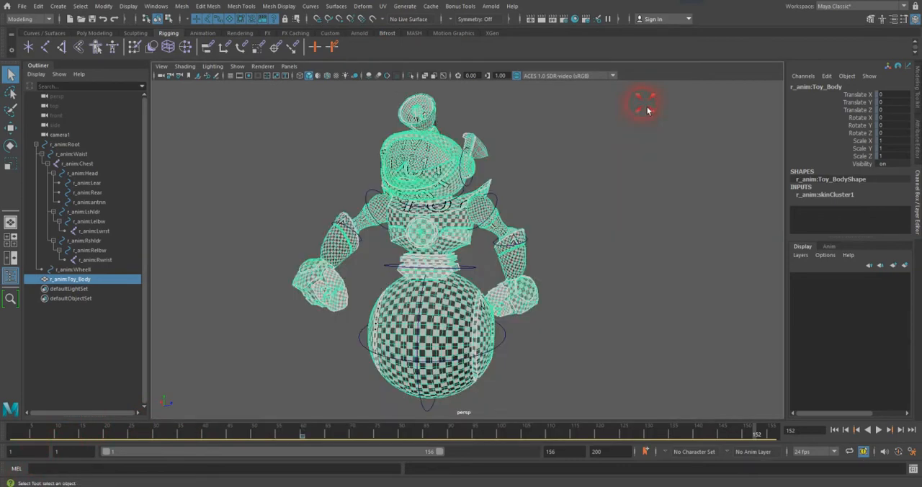
# Display the robot shaded with the default grey material in the viewport and deselect the mesh.
pyautogui.click(647, 248)
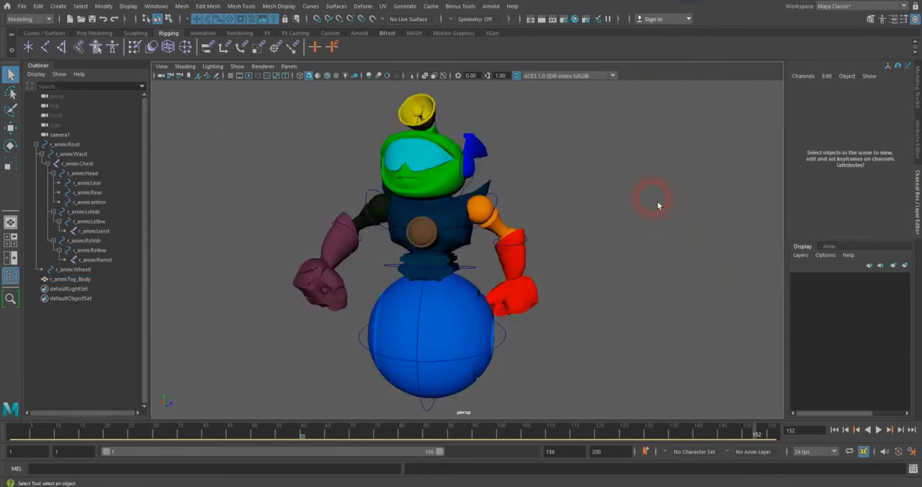
pyautogui.click(508, 229)
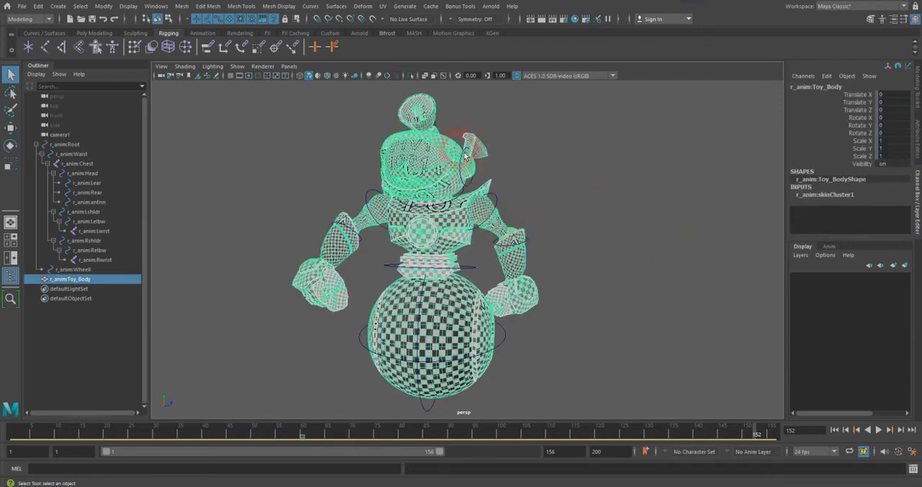
pyautogui.press('5')
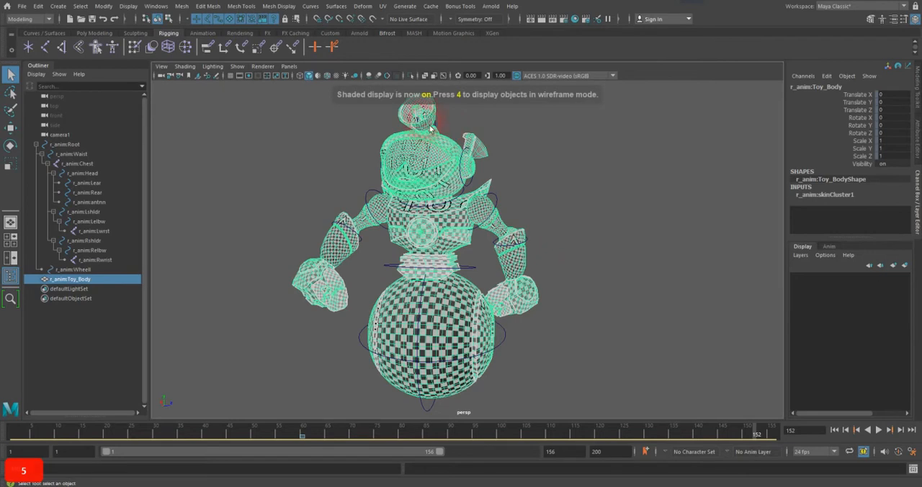
pyautogui.click(317, 75)
pyautogui.click(318, 75)
pyautogui.click(318, 75)
pyautogui.click(575, 169)
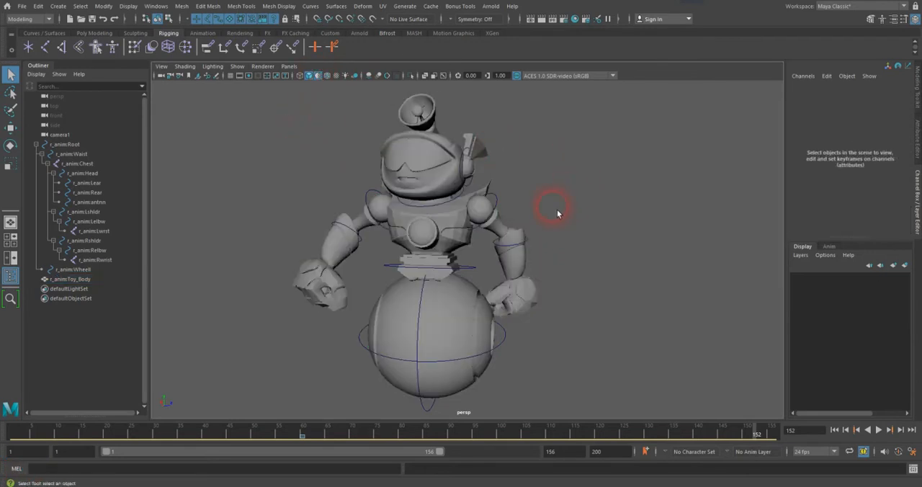
# Examine the shading and wireframe of the robot's head, chest and arms up close, with the r_anim:Toy_Body mesh selected.
pyautogui.scroll(8, 566, 206)
pyautogui.keyDown('alt'); pyautogui.moveTo(590, 184); pyautogui.dragTo(585, 199, button='middle'); pyautogui.keyUp('alt')
pyautogui.keyDown('alt'); pyautogui.moveTo(593, 195); pyautogui.dragTo(702, 175, button='right'); pyautogui.keyUp('alt')
pyautogui.keyDown('alt'); pyautogui.moveTo(630, 211); pyautogui.dragTo(439, 257); pyautogui.keyUp('alt')
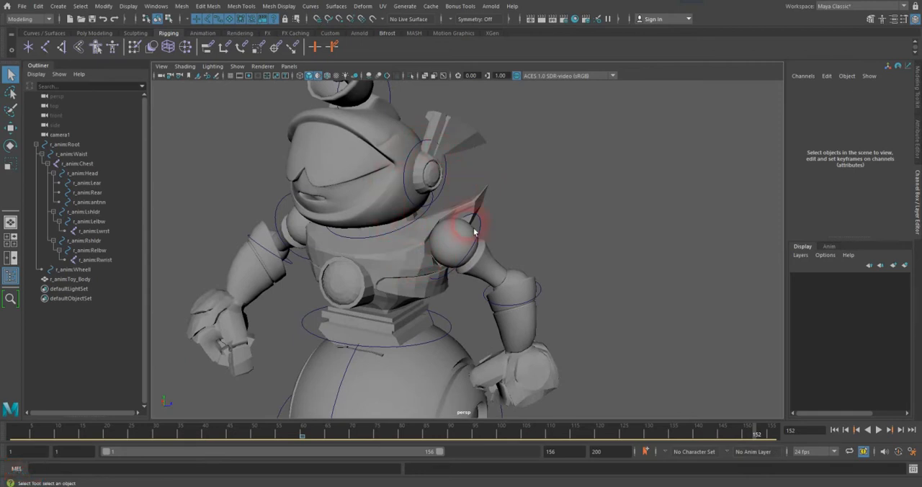
pyautogui.keyDown('alt'); pyautogui.moveTo(589, 288); pyautogui.dragTo(475, 290); pyautogui.keyUp('alt')
pyautogui.click(468, 264)
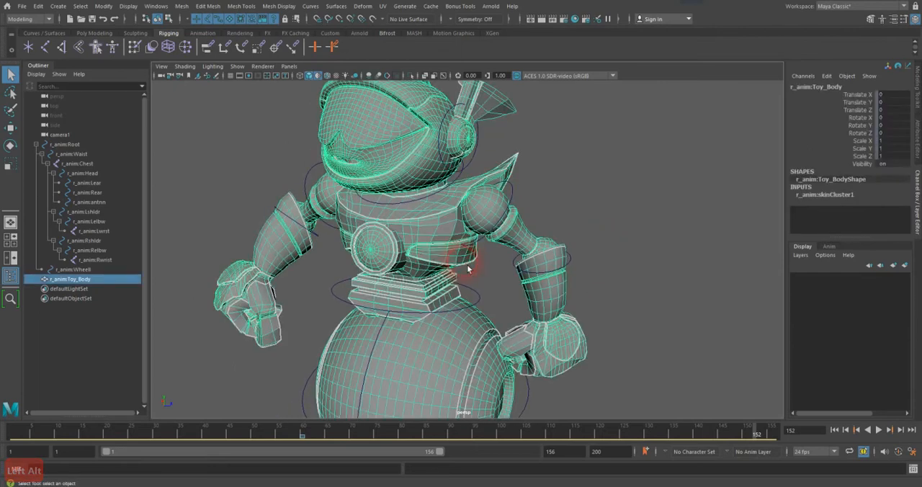
pyautogui.keyDown('alt'); pyautogui.moveTo(411, 196); pyautogui.dragTo(440, 204); pyautogui.keyUp('alt')
pyautogui.keyDown('alt'); pyautogui.moveTo(438, 204); pyautogui.dragTo(436, 239, button='middle'); pyautogui.keyUp('alt')
pyautogui.keyDown('alt'); pyautogui.moveTo(435, 239); pyautogui.dragTo(503, 232, button='right'); pyautogui.keyUp('alt')
pyautogui.keyDown('alt'); pyautogui.moveTo(503, 232); pyautogui.dragTo(498, 229); pyautogui.keyUp('alt')
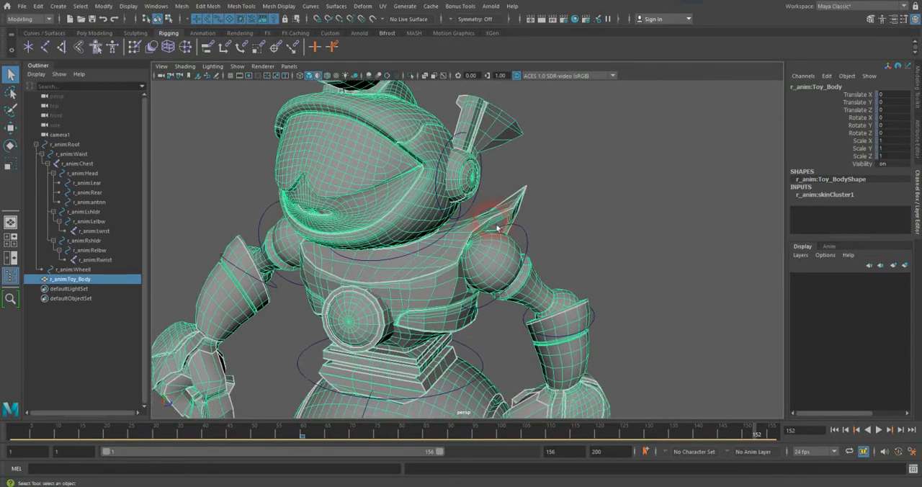
pyautogui.press('alt')
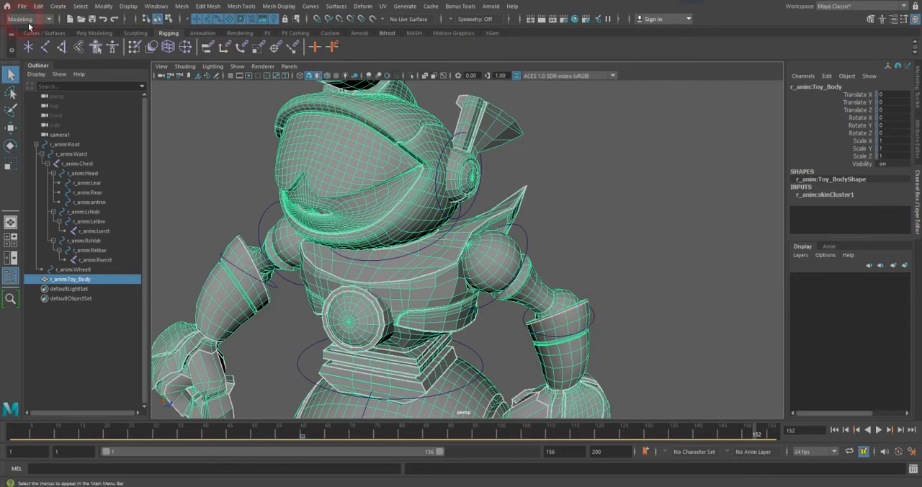
# Open the Soften/Harden Edges options for the r_anim:Toy_Body mesh and move the window clear of the robot's chest.
pyautogui.click(287, 7)
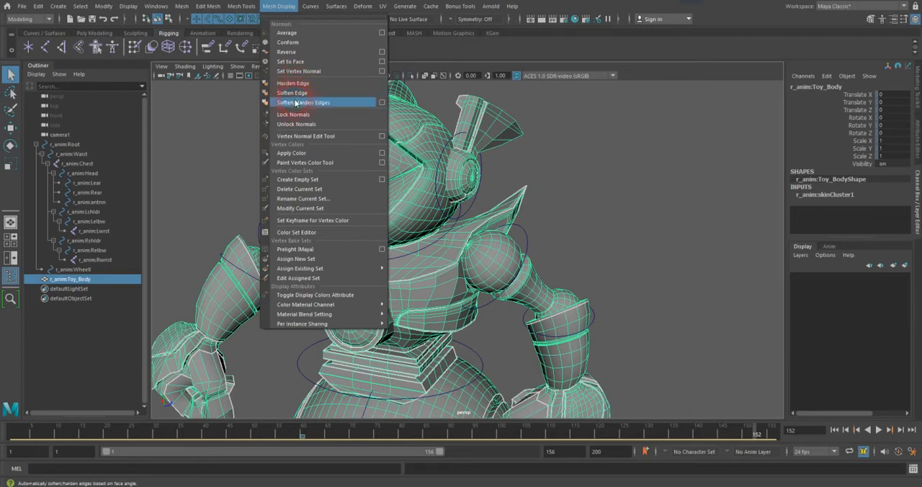
pyautogui.click(384, 106)
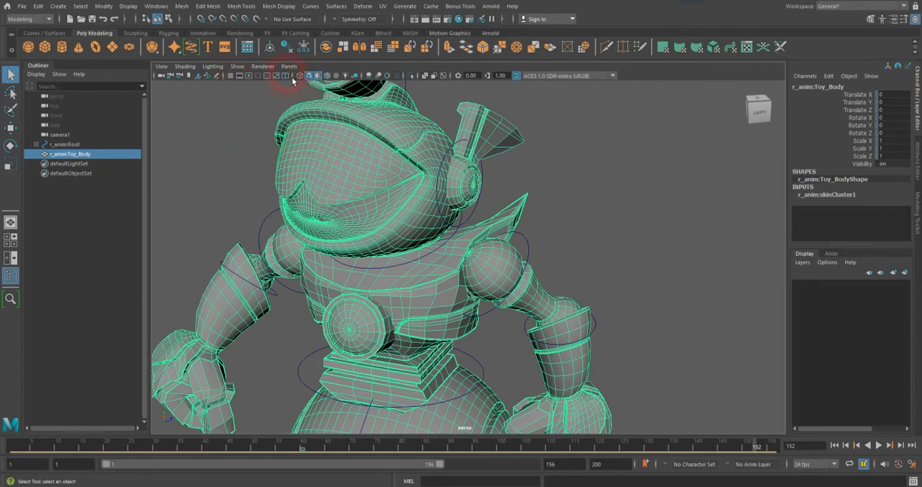
pyautogui.click(279, 6)
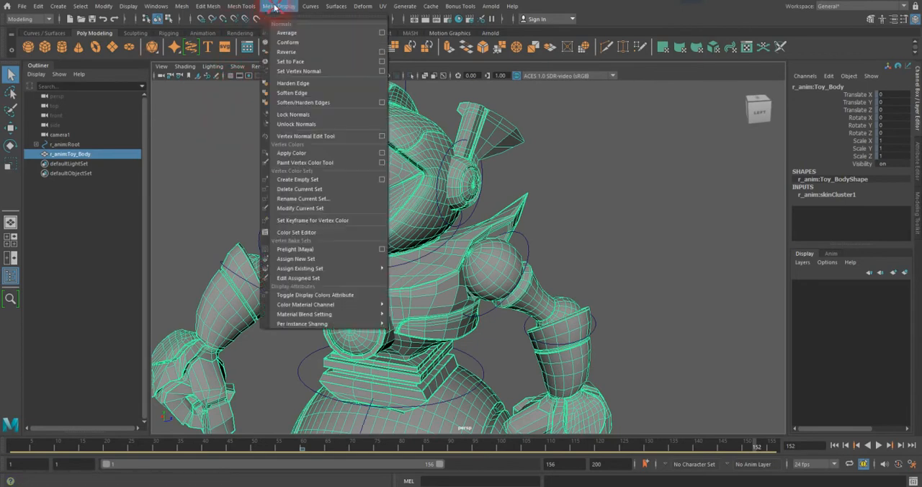
pyautogui.click(382, 104)
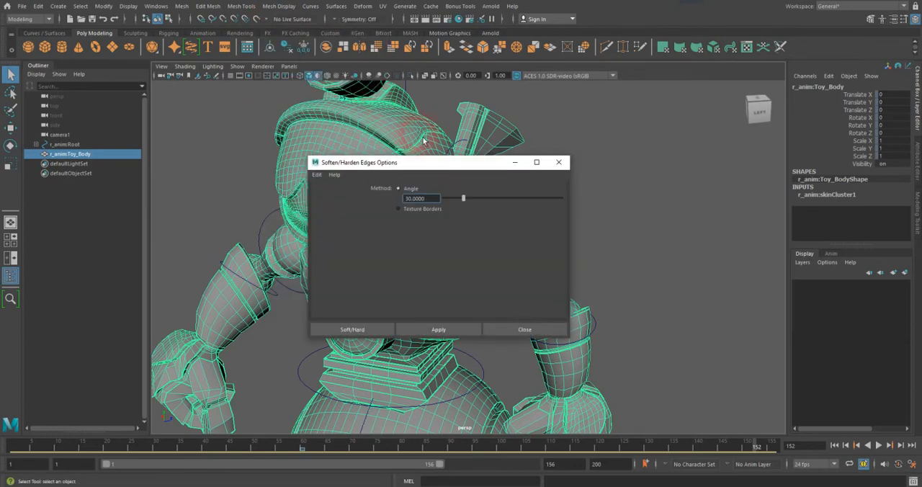
pyautogui.moveTo(421, 160); pyautogui.dragTo(639, 139)
pyautogui.click(652, 174)
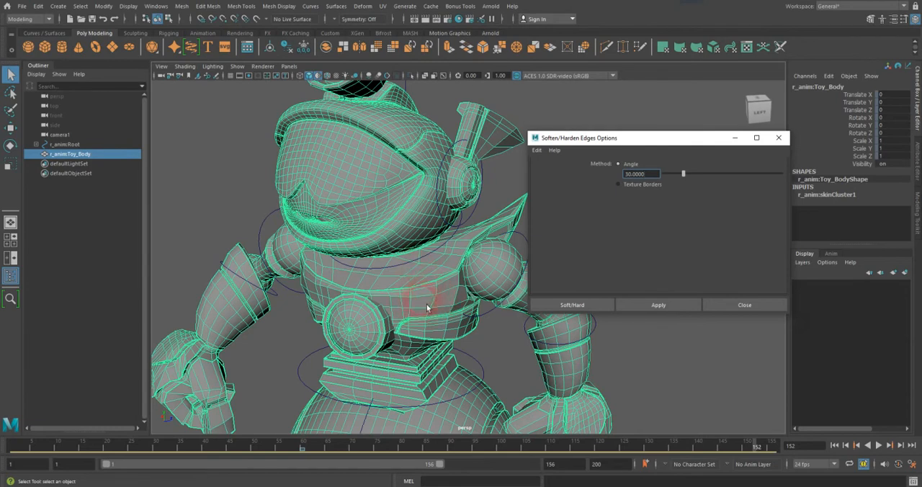
# Apply Soften/Harden Edges to the r_anim:Toy_Body mesh at an angle of 30 and deselect the mesh.
pyautogui.keyDown('alt'); pyautogui.moveTo(432, 292); pyautogui.dragTo(468, 267); pyautogui.keyUp('alt')
pyautogui.keyDown('alt'); pyautogui.moveTo(469, 265); pyautogui.dragTo(408, 269, button='middle'); pyautogui.keyUp('alt')
pyautogui.keyDown('alt'); pyautogui.moveTo(412, 271); pyautogui.dragTo(427, 266, button='right'); pyautogui.keyUp('alt')
pyautogui.scroll(6, 426, 265)
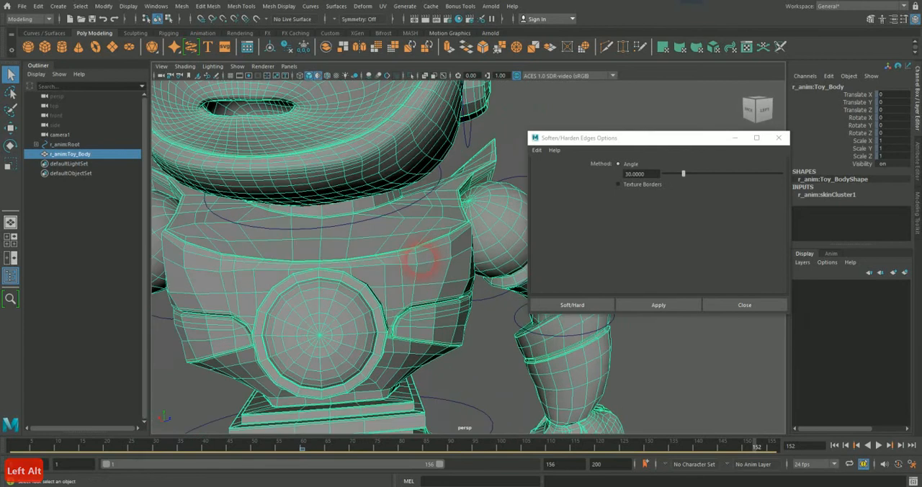
pyautogui.keyDown('alt'); pyautogui.moveTo(451, 275); pyautogui.dragTo(436, 262); pyautogui.keyUp('alt')
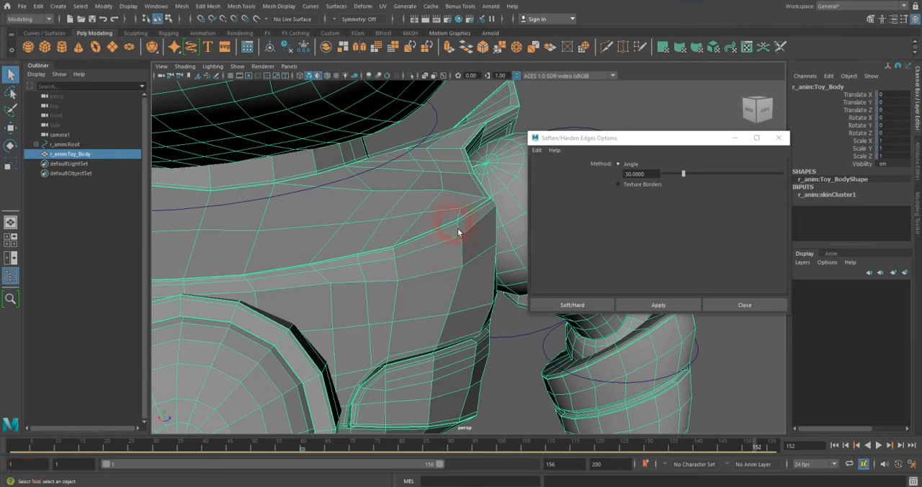
pyautogui.scroll(-5, 454, 227)
pyautogui.scroll(3, 446, 231)
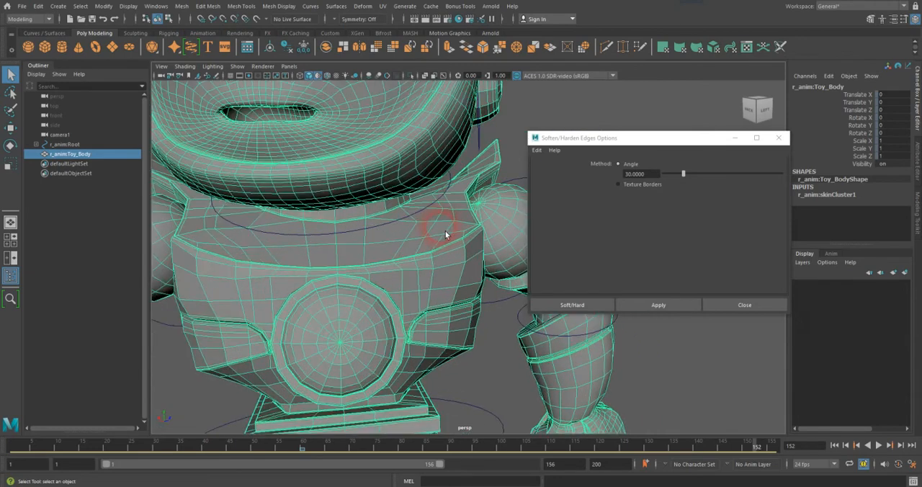
pyautogui.click(640, 307)
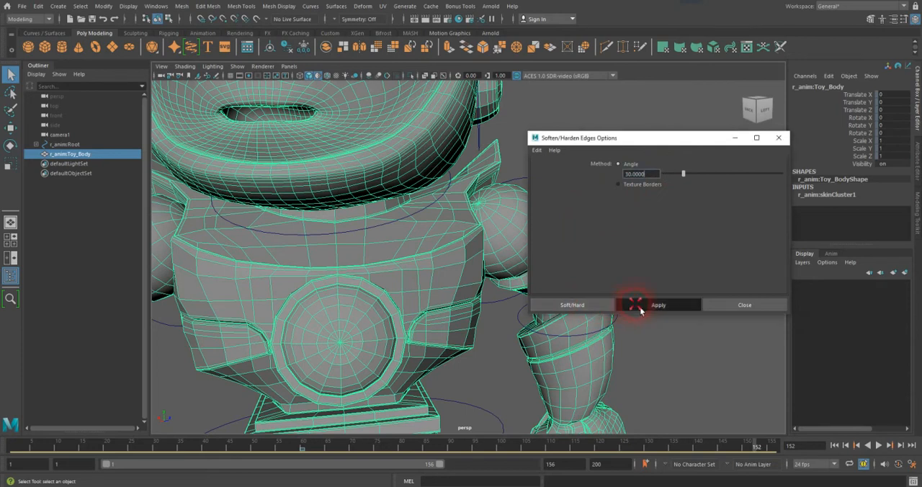
pyautogui.click(588, 314)
pyautogui.click(508, 319)
# Examine the shading of the robot's chest, side panels and shoulder from several angles.
pyautogui.keyDown('alt'); pyautogui.moveTo(508, 316); pyautogui.dragTo(411, 288); pyautogui.keyUp('alt')
pyautogui.keyDown('alt'); pyautogui.moveTo(411, 288); pyautogui.dragTo(411, 266, button='right'); pyautogui.keyUp('alt')
pyautogui.keyDown('alt'); pyautogui.moveTo(412, 266); pyautogui.dragTo(428, 262, button='middle'); pyautogui.keyUp('alt')
pyautogui.keyDown('alt'); pyautogui.moveTo(412, 266); pyautogui.dragTo(520, 264, button='right'); pyautogui.keyUp('alt')
pyautogui.keyDown('alt'); pyautogui.moveTo(317, 260); pyautogui.dragTo(401, 271, button='middle'); pyautogui.keyUp('alt')
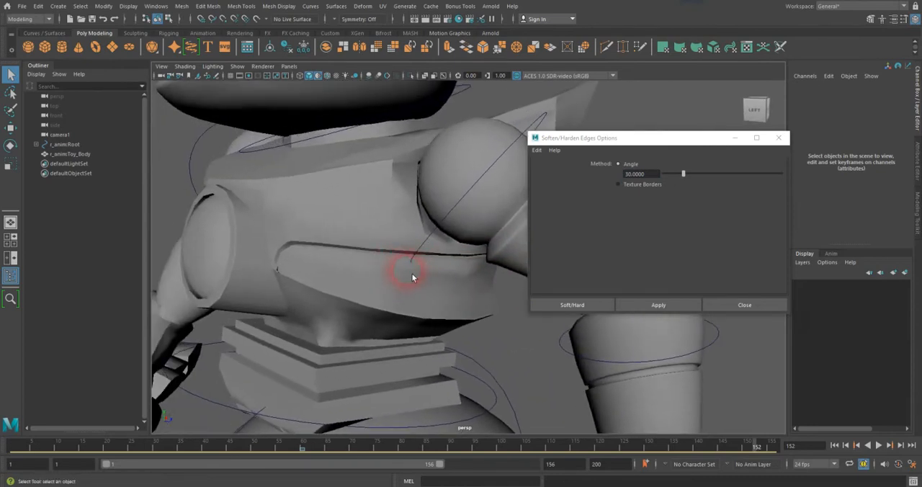
pyautogui.press('alt')
pyautogui.keyDown('alt'); pyautogui.moveTo(343, 280); pyautogui.dragTo(395, 253); pyautogui.keyUp('alt')
pyautogui.keyDown('alt'); pyautogui.moveTo(396, 253); pyautogui.dragTo(289, 275, button='right'); pyautogui.keyUp('alt')
pyautogui.keyDown('alt'); pyautogui.moveTo(288, 274); pyautogui.dragTo(268, 262, button='middle'); pyautogui.keyUp('alt')
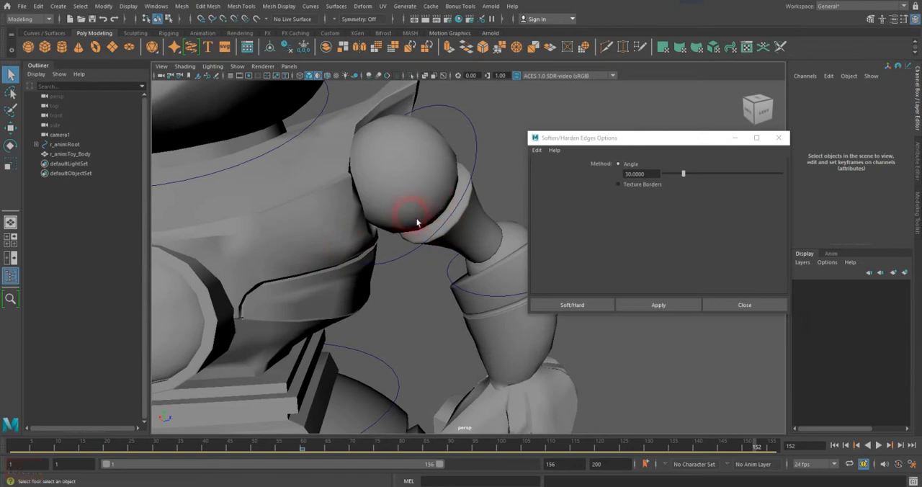
pyautogui.keyDown('alt'); pyautogui.moveTo(443, 303); pyautogui.dragTo(388, 213, button='middle'); pyautogui.keyUp('alt')
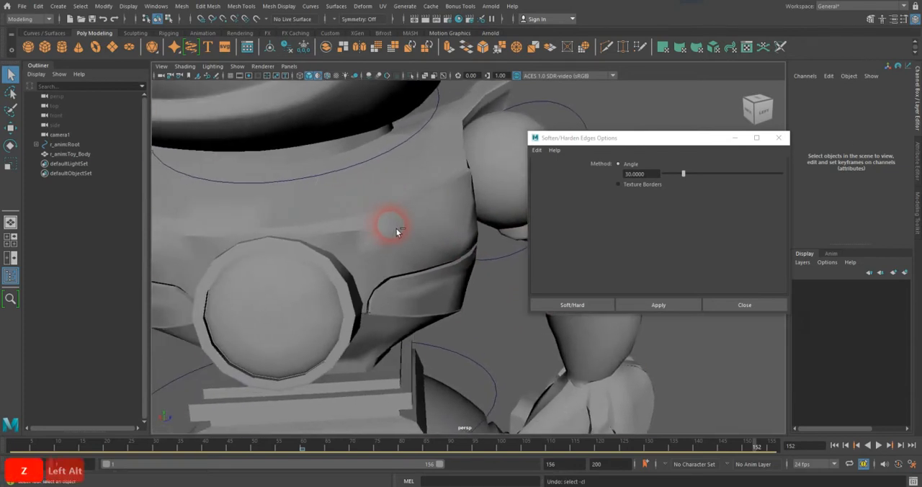
# Undo the 30-degree edge softening on the r_anim:Toy_Body mesh and deselect the mesh.
pyautogui.press('z')
pyautogui.press('z')
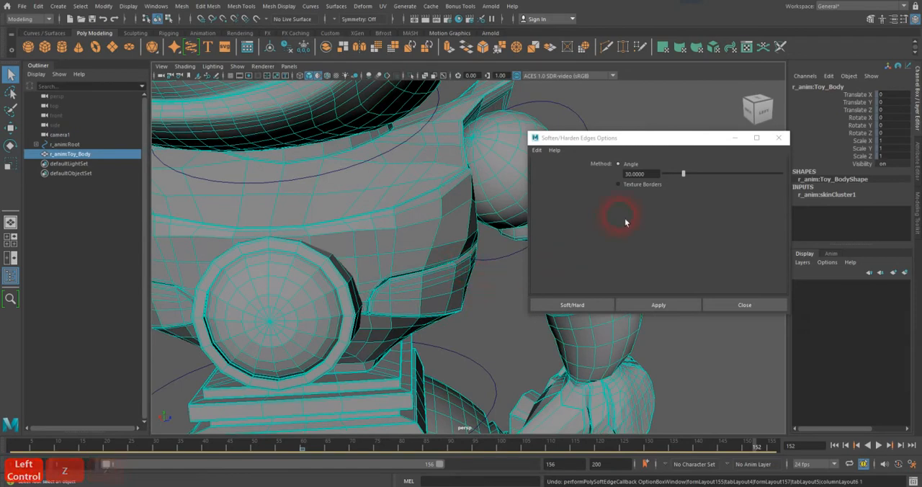
pyautogui.click(505, 280)
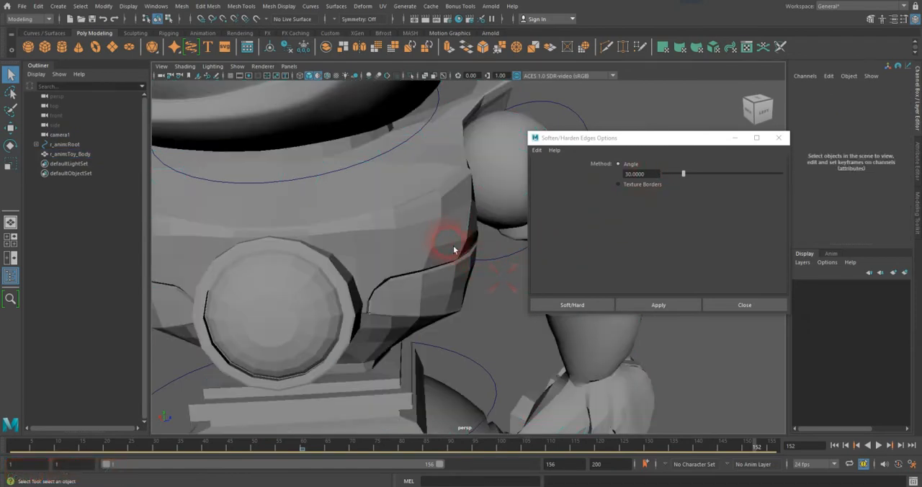
# Apply Soften/Harden Edges to the r_anim:Toy_Body mesh at an angle of 15 and check the chest shading.
pyautogui.click(433, 231)
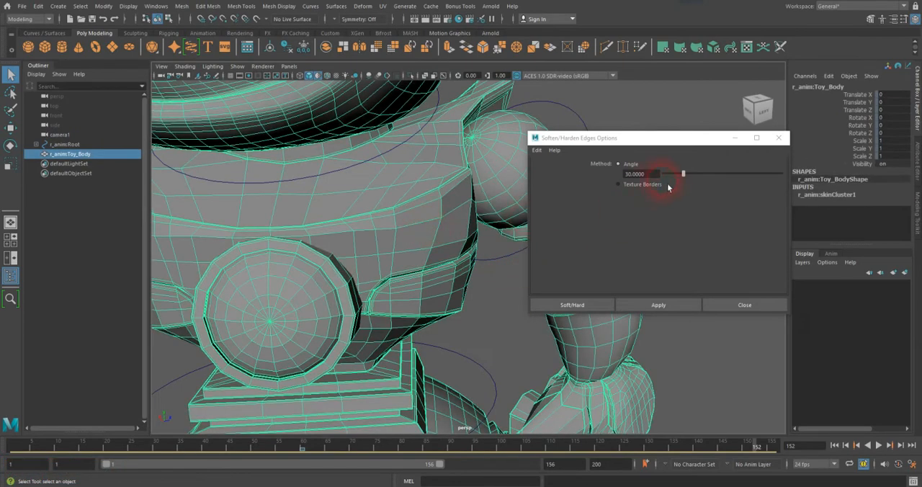
pyautogui.moveTo(651, 175); pyautogui.dragTo(617, 177)
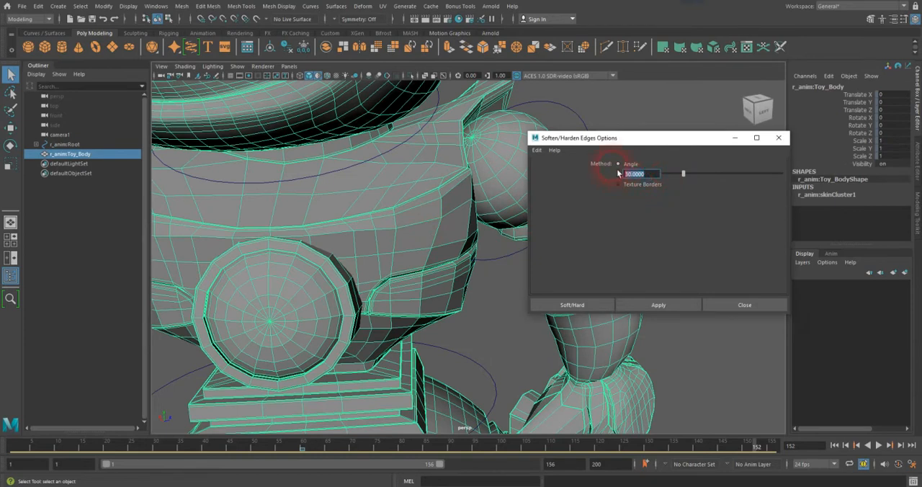
pyautogui.write('15')
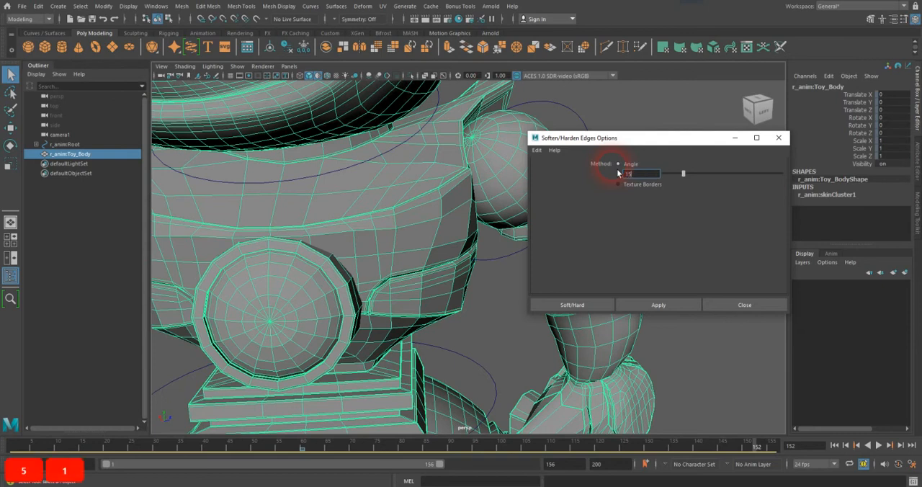
pyautogui.click(679, 311)
pyautogui.click(527, 335)
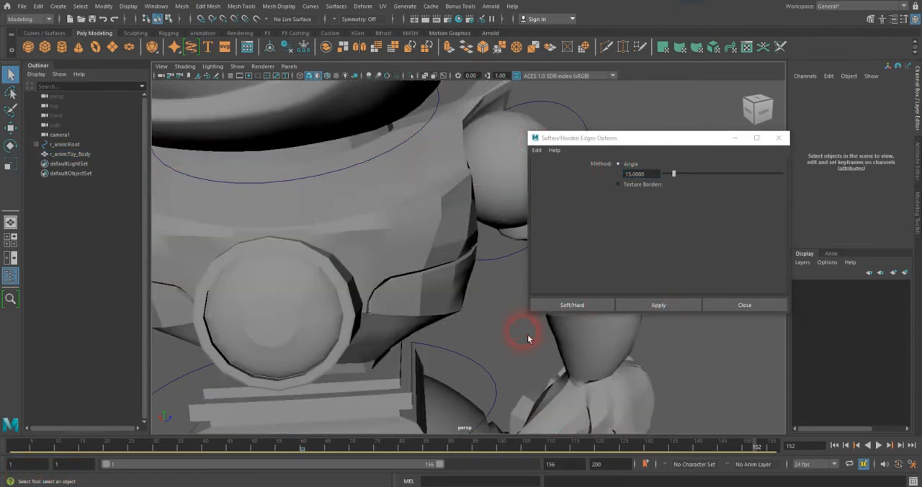
pyautogui.keyDown('alt'); pyautogui.moveTo(492, 311); pyautogui.dragTo(421, 257); pyautogui.keyUp('alt')
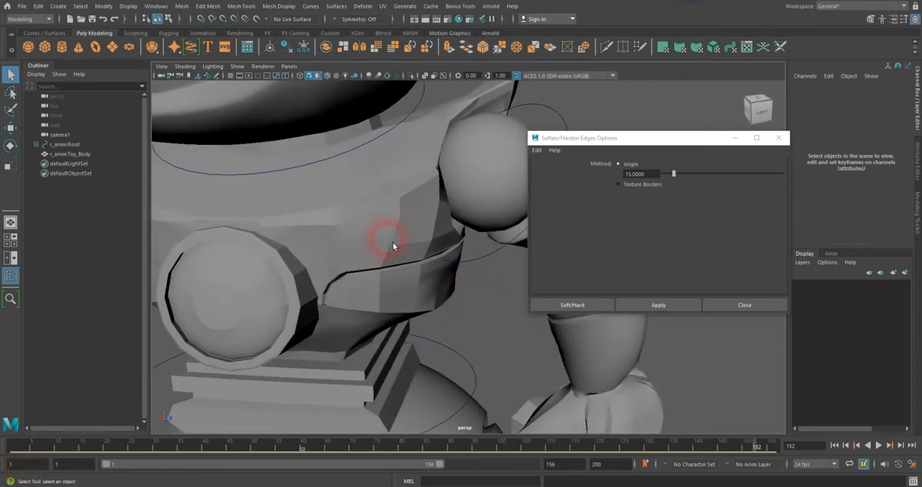
pyautogui.keyDown('alt'); pyautogui.moveTo(392, 243); pyautogui.dragTo(402, 268); pyautogui.keyUp('alt')
# Undo the 15-degree edge softening and leave the r_anim:Toy_Body mesh selected.
pyautogui.press('z')
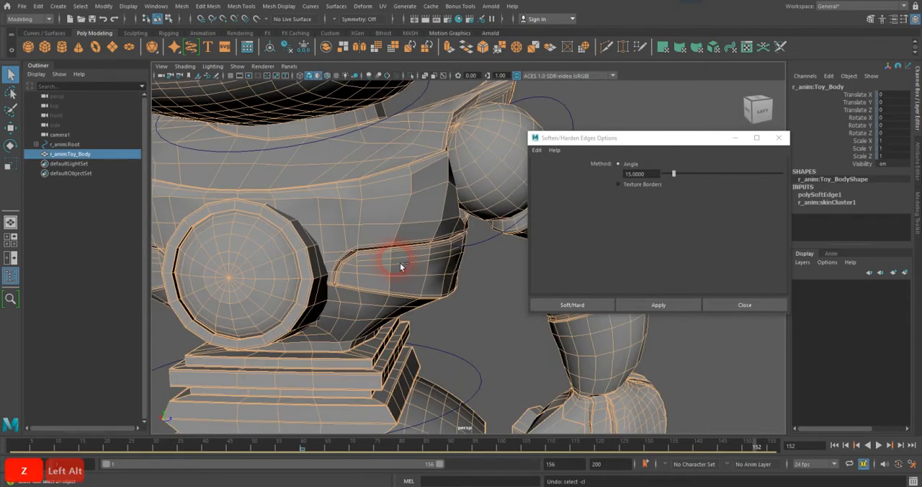
pyautogui.press('z')
pyautogui.click(484, 319)
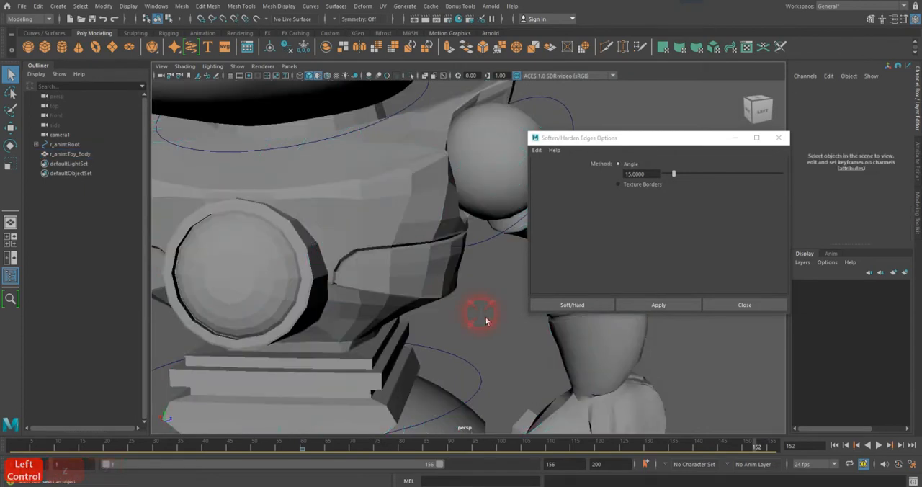
pyautogui.hotkey('ctrl', 'z')
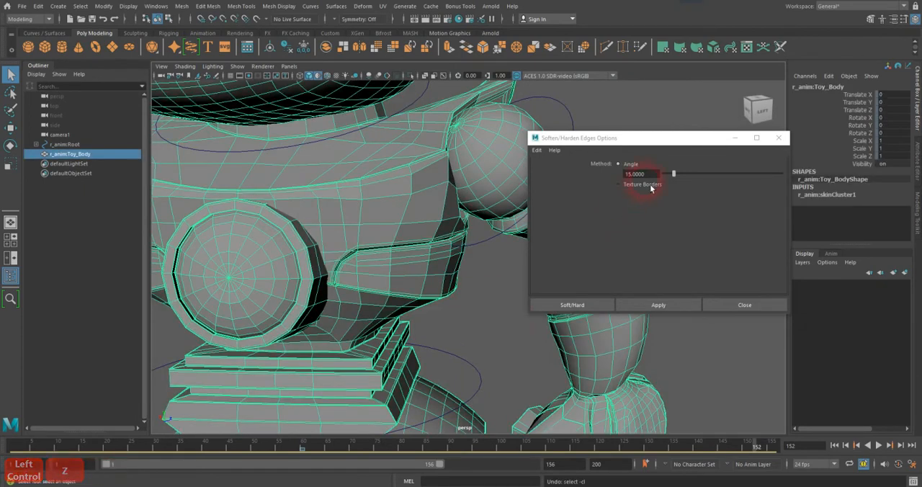
# Apply Soften/Harden Edges to the r_anim:Toy_Body mesh at an angle of 45 and check the chest and waist shading.
pyautogui.click(640, 174)
pyautogui.write('45')
pyautogui.click(657, 305)
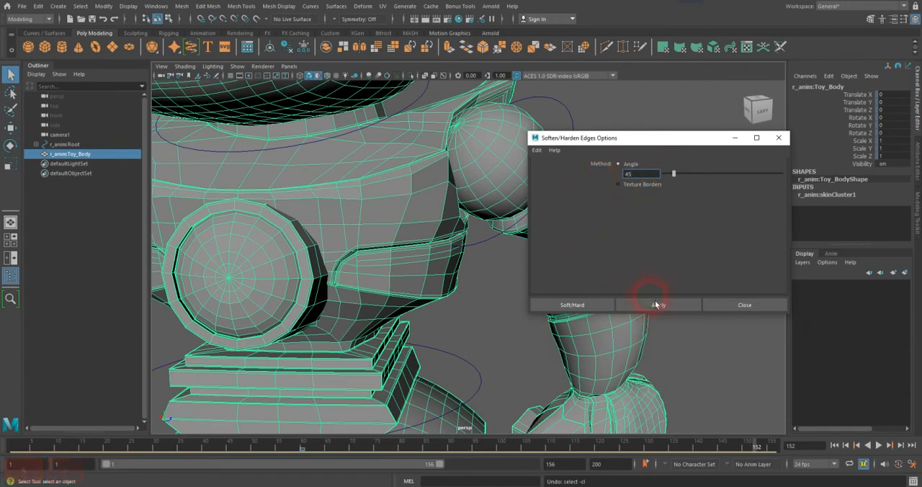
pyautogui.click(501, 321)
pyautogui.keyDown('alt'); pyautogui.moveTo(500, 321); pyautogui.dragTo(468, 174); pyautogui.keyUp('alt')
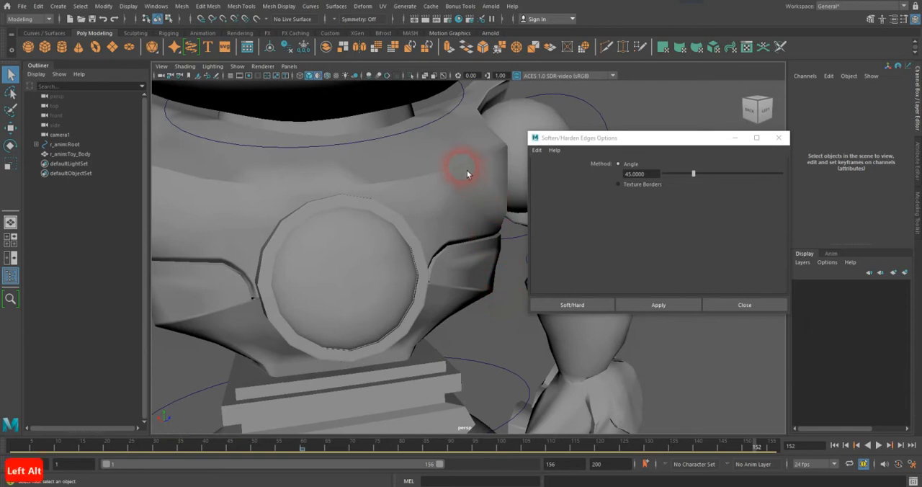
pyautogui.keyDown('alt'); pyautogui.moveTo(489, 207); pyautogui.dragTo(424, 217); pyautogui.keyUp('alt')
# Undo the 45-degree edge softening and leave the r_anim:Toy_Body mesh selected.
pyautogui.click(425, 215)
pyautogui.hotkey('ctrl', 'z')
pyautogui.hotkey('ctrl', 'z')
pyautogui.hotkey('ctrl', 'z')
pyautogui.hotkey('ctrl', 'z')
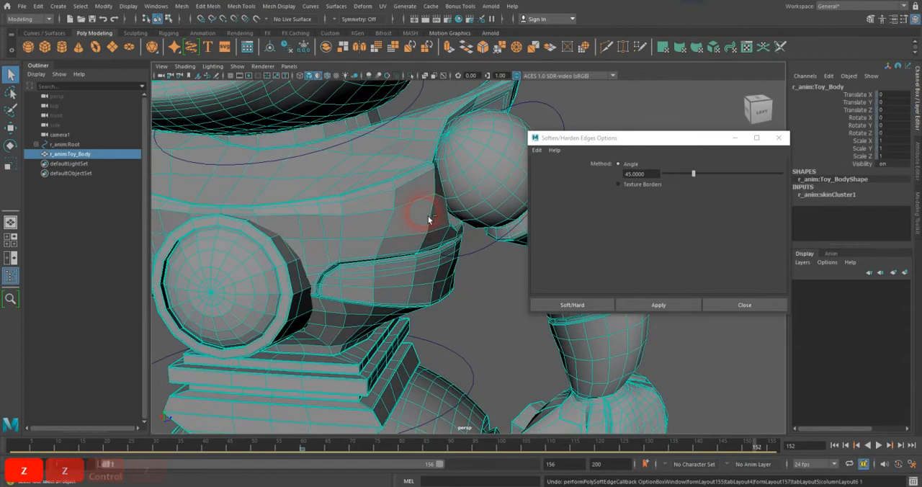
pyautogui.click(485, 296)
pyautogui.click(447, 252)
# Apply Soften/Harden Edges to the r_anim:Toy_Body mesh at an angle of 90 and inspect the shading from several angles.
pyautogui.moveTo(663, 174); pyautogui.dragTo(617, 173)
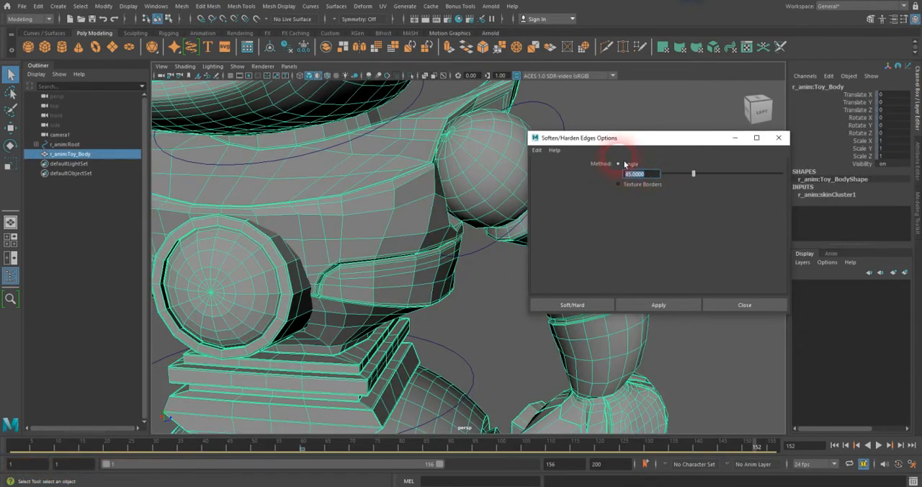
pyautogui.write('90')
pyautogui.click(644, 280)
pyautogui.click(657, 305)
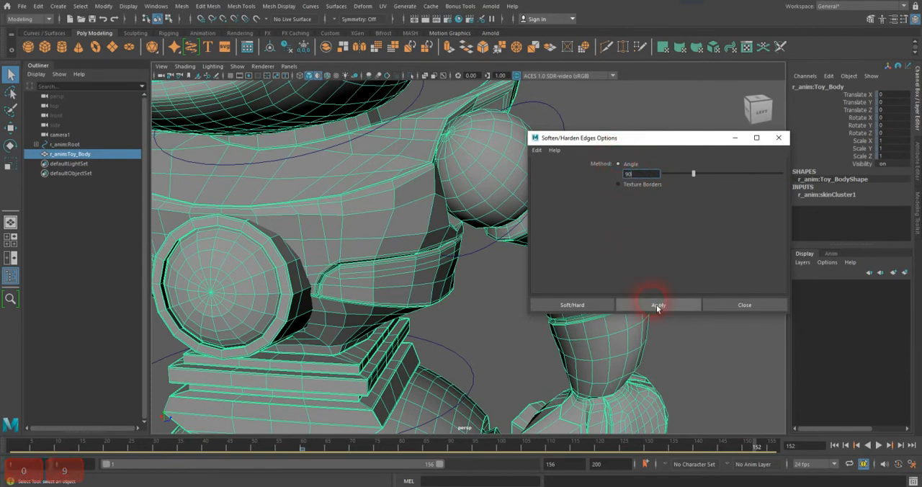
pyautogui.click(494, 314)
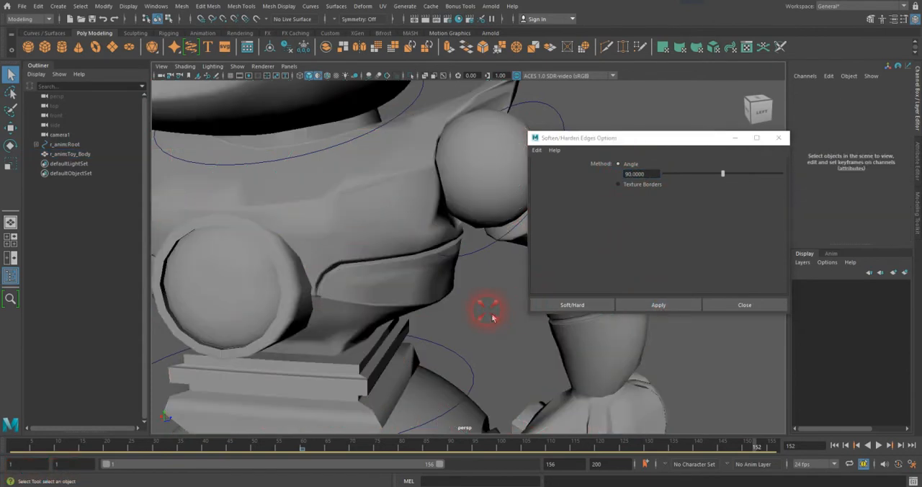
pyautogui.moveTo(486, 288)
pyautogui.keyDown('alt'); pyautogui.mouseDown()
pyautogui.moveTo(408, 288)
pyautogui.moveTo(494, 288)
pyautogui.mouseUp(); pyautogui.keyUp('alt')
pyautogui.keyDown('alt'); pyautogui.moveTo(469, 288); pyautogui.dragTo(477, 261, button='right'); pyautogui.keyUp('alt')
pyautogui.keyDown('alt'); pyautogui.moveTo(478, 262); pyautogui.dragTo(278, 163); pyautogui.keyUp('alt')
pyautogui.keyDown('alt'); pyautogui.moveTo(361, 144); pyautogui.dragTo(320, 106, button='middle'); pyautogui.keyUp('alt')
pyautogui.keyDown('alt'); pyautogui.moveTo(321, 106); pyautogui.dragTo(394, 246); pyautogui.keyUp('alt')
# Undo the 90-degree edge softening, apply Soften/Harden Edges to the r_anim:Toy_Body mesh at an angle of 45, and deselect it.
pyautogui.press('z')
pyautogui.press('z')
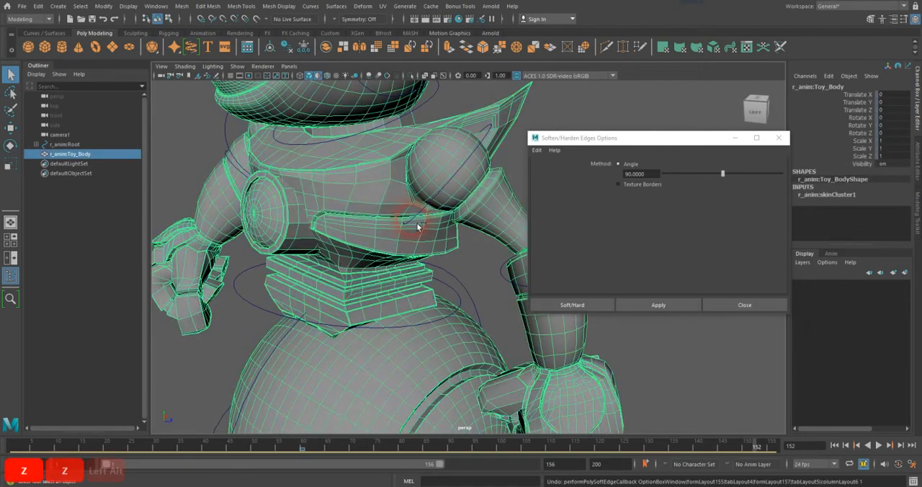
pyautogui.doubleClick(649, 177)
pyautogui.write('45')
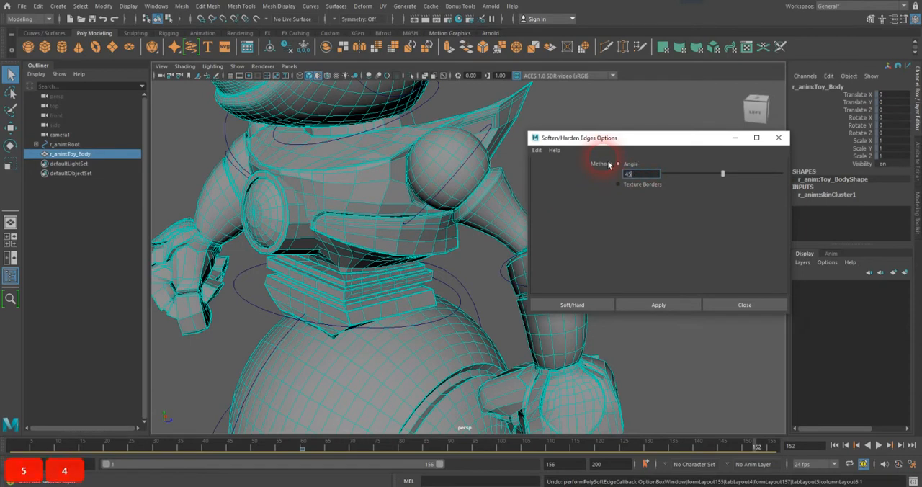
pyautogui.click(647, 306)
pyautogui.click(487, 272)
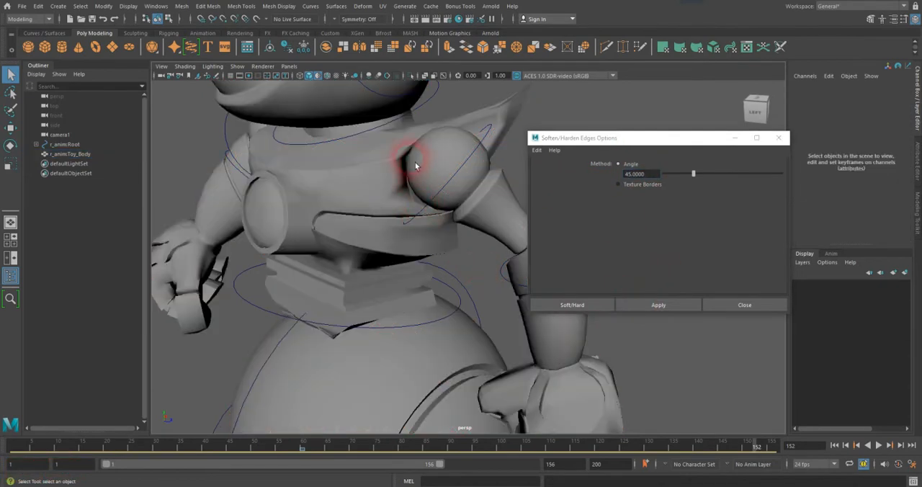
# Inspect the robot's shading from all around, close the Soften/Harden Edges options and leave the body mesh deselected.
pyautogui.keyDown('alt'); pyautogui.moveTo(418, 211); pyautogui.dragTo(283, 195); pyautogui.keyUp('alt')
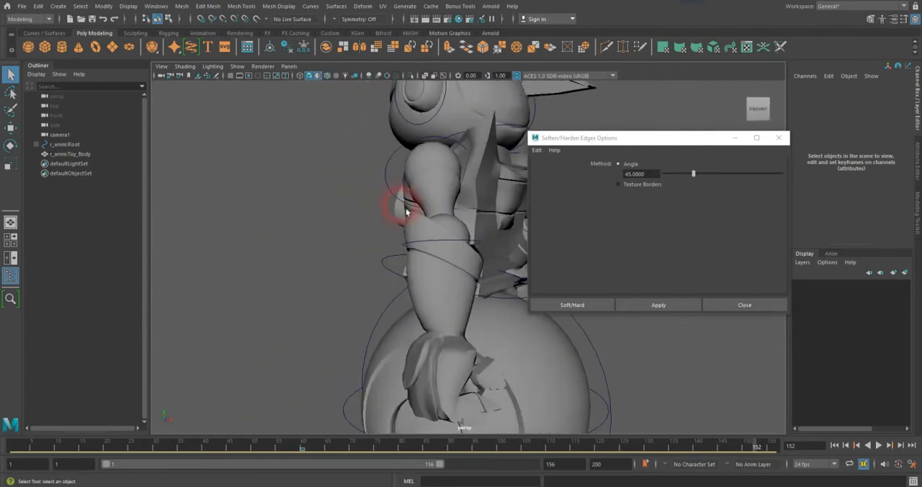
pyautogui.keyDown('alt'); pyautogui.moveTo(459, 194); pyautogui.dragTo(426, 223); pyautogui.keyUp('alt')
pyautogui.keyDown('alt'); pyautogui.moveTo(396, 214); pyautogui.dragTo(309, 192, button='right'); pyautogui.keyUp('alt')
pyautogui.keyDown('alt'); pyautogui.moveTo(309, 192); pyautogui.dragTo(432, 249); pyautogui.keyUp('alt')
pyautogui.click(420, 271)
pyautogui.click(775, 205)
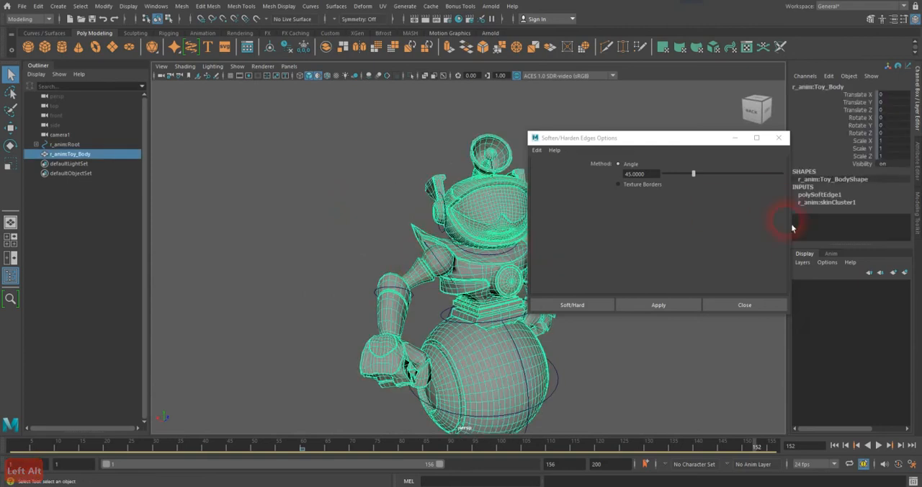
pyautogui.click(779, 137)
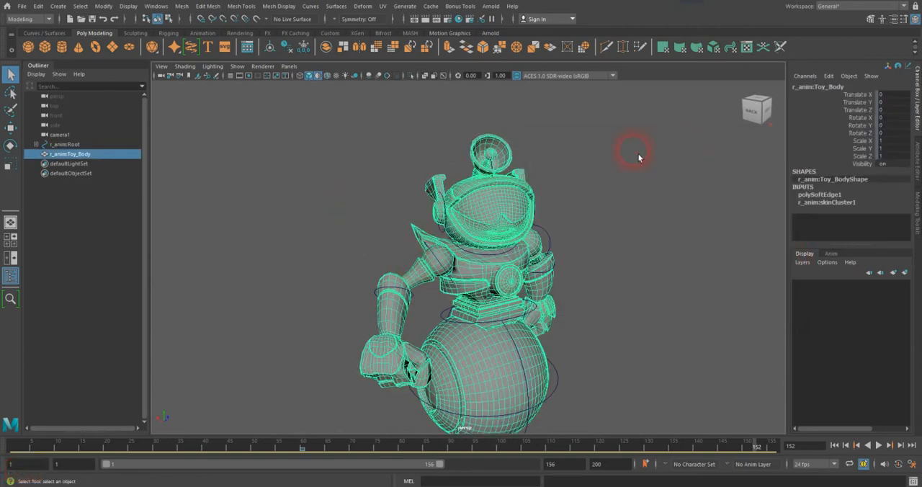
pyautogui.click(639, 187)
pyautogui.keyDown('alt'); pyautogui.moveTo(642, 209); pyautogui.dragTo(608, 171); pyautogui.keyUp('alt')
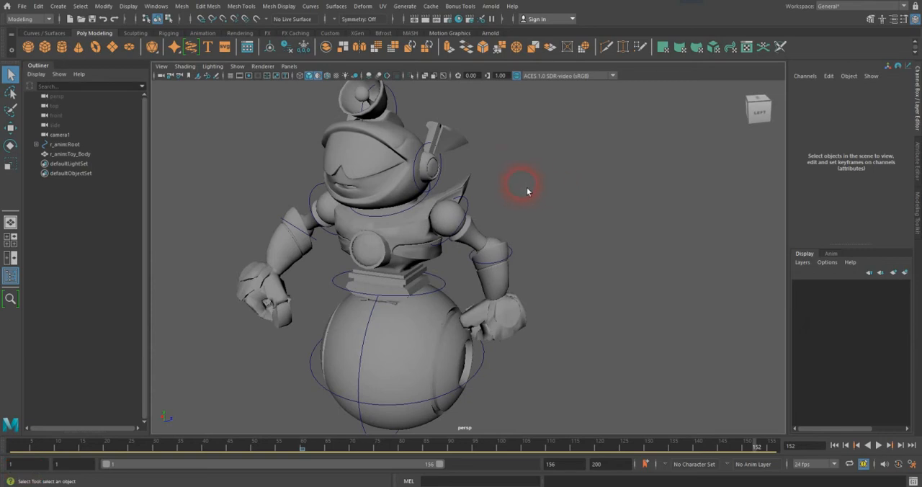
pyautogui.keyDown('alt'); pyautogui.moveTo(542, 192); pyautogui.dragTo(465, 165, button='right'); pyautogui.keyUp('alt')
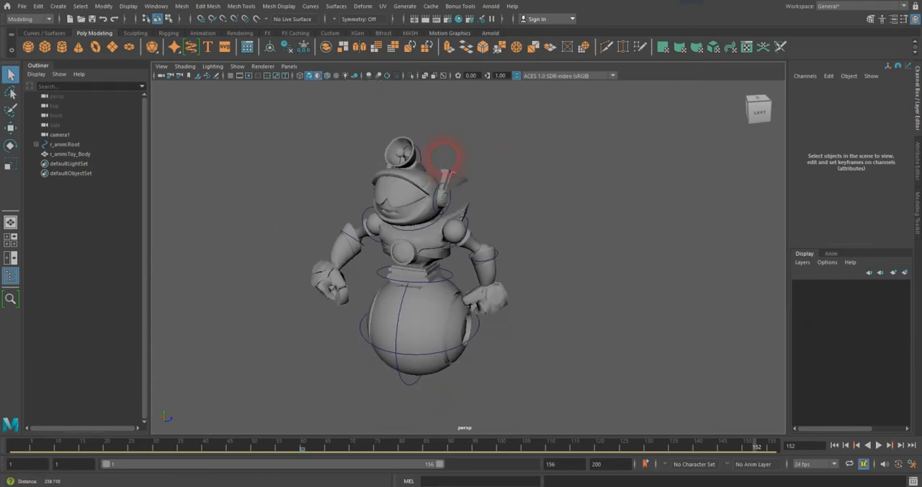
# Expand the whole r_anim:Root hierarchy and select everything from r_anim:Root through r_anim:Toy_Body.
pyautogui.keyDown('alt'); pyautogui.click(36, 145); pyautogui.keyUp('alt')
pyautogui.keyDown('shift'); pyautogui.click(36, 145); pyautogui.keyUp('shift')
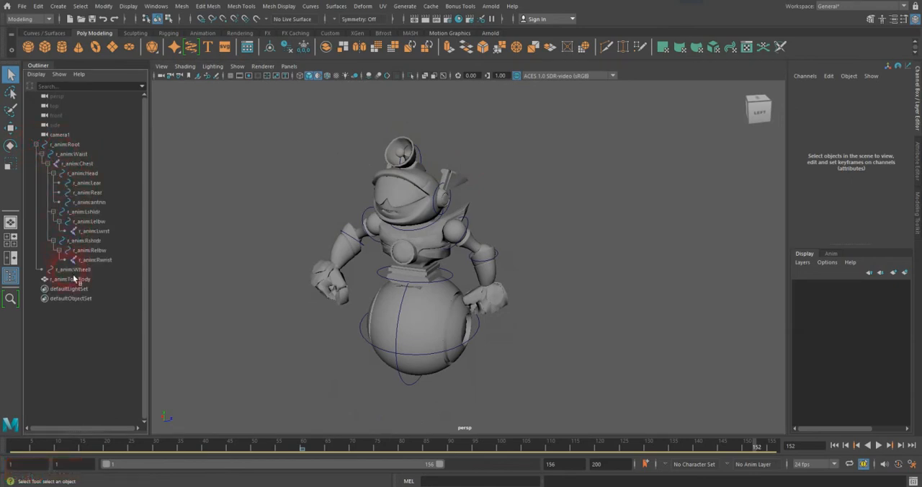
pyautogui.click(65, 145)
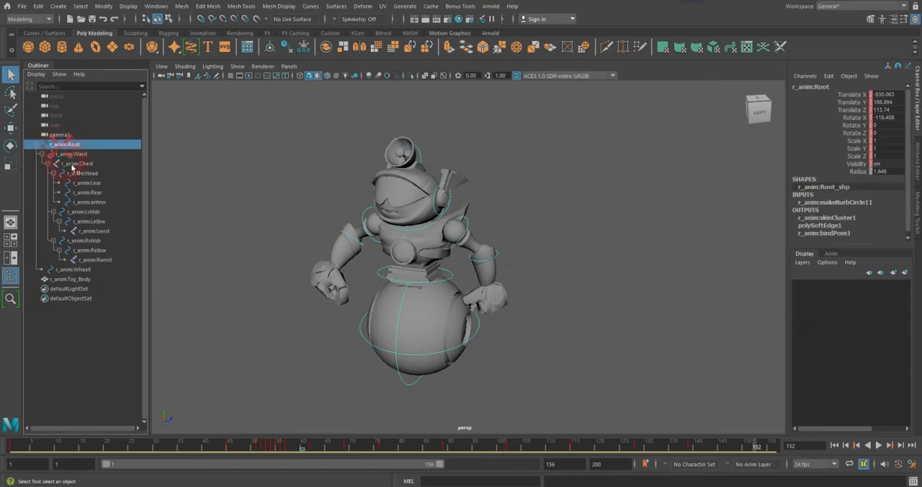
pyautogui.keyDown('shift'); pyautogui.click(79, 280); pyautogui.keyUp('shift')
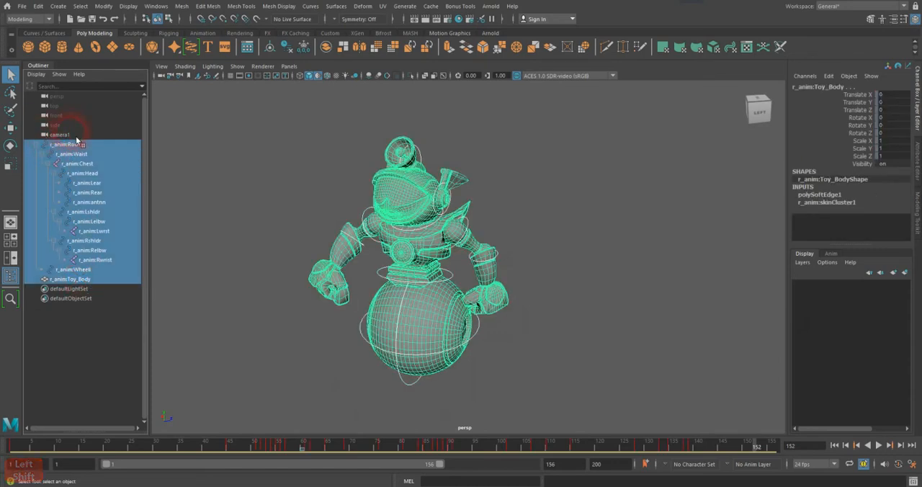
pyautogui.click(23, 6)
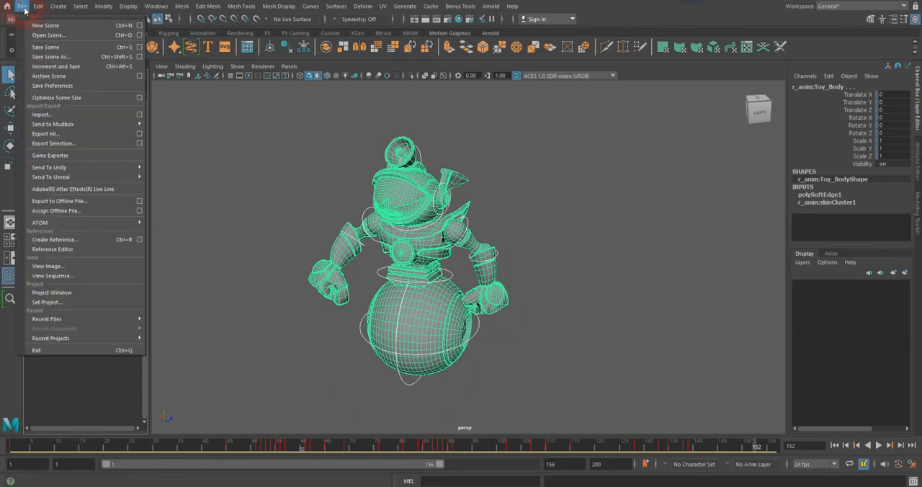
pyautogui.click(98, 145)
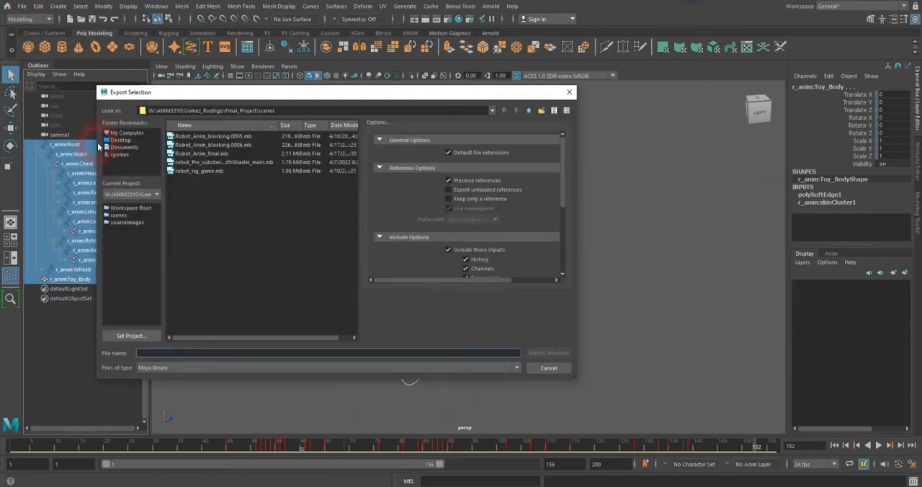
pyautogui.moveTo(314, 95); pyautogui.dragTo(447, 104)
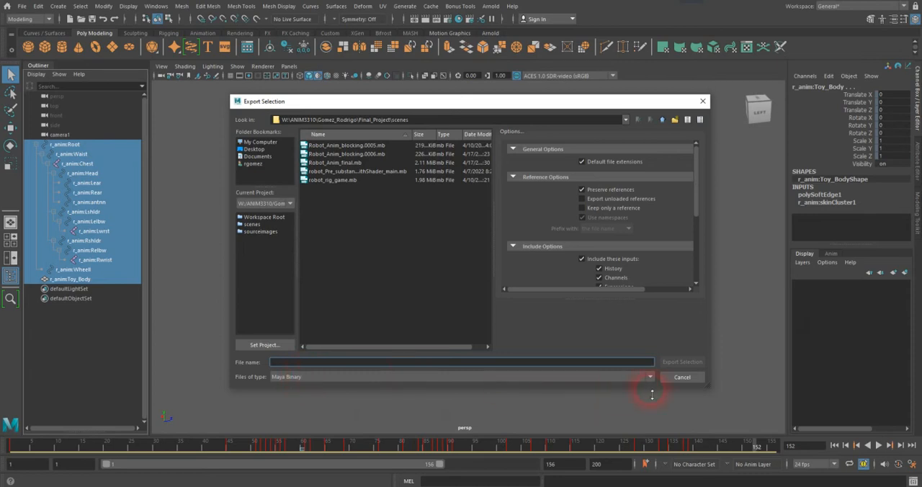
pyautogui.click(681, 378)
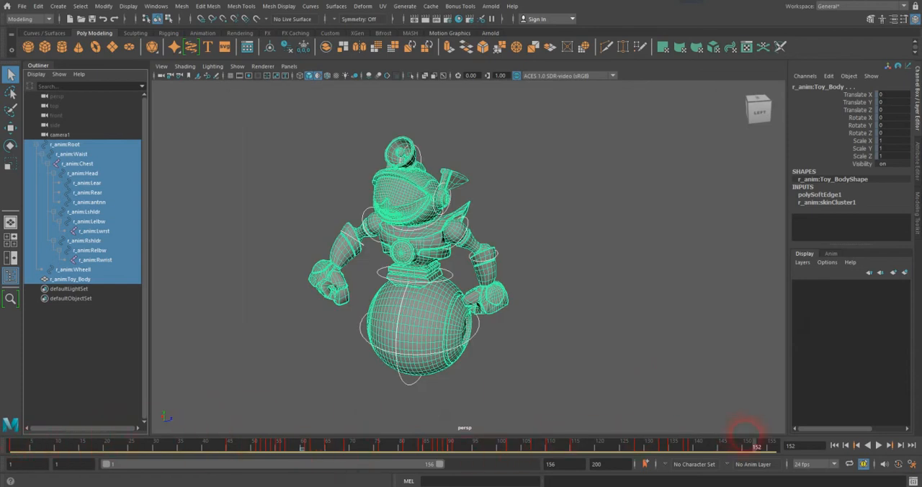
# Scrub through the robot's animation, set the playback range to end at frame 150, and play it back.
pyautogui.scroll(-5, 507, 379)
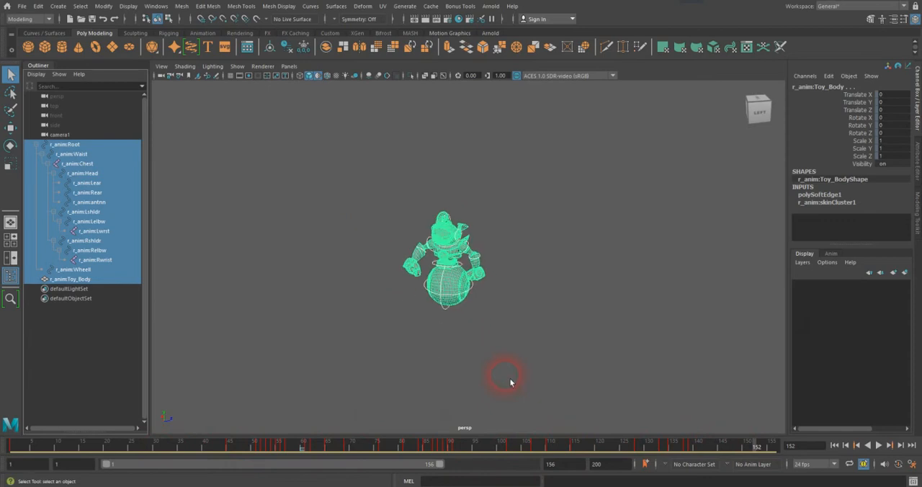
pyautogui.moveTo(330, 454); pyautogui.dragTo(721, 453)
pyautogui.moveTo(439, 464)
pyautogui.mouseDown()
pyautogui.moveTo(472, 465)
pyautogui.moveTo(432, 464)
pyautogui.mouseUp()
pyautogui.doubleClick(554, 465)
pyautogui.write('150')
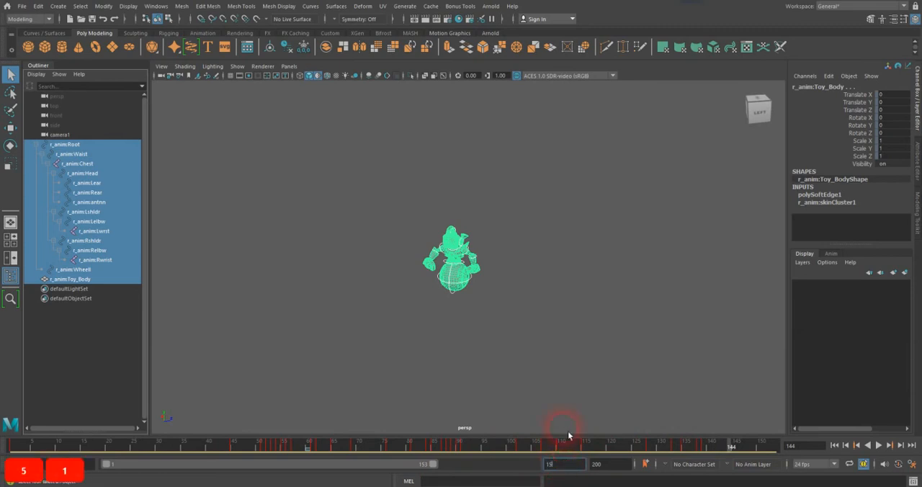
pyautogui.press('Return')
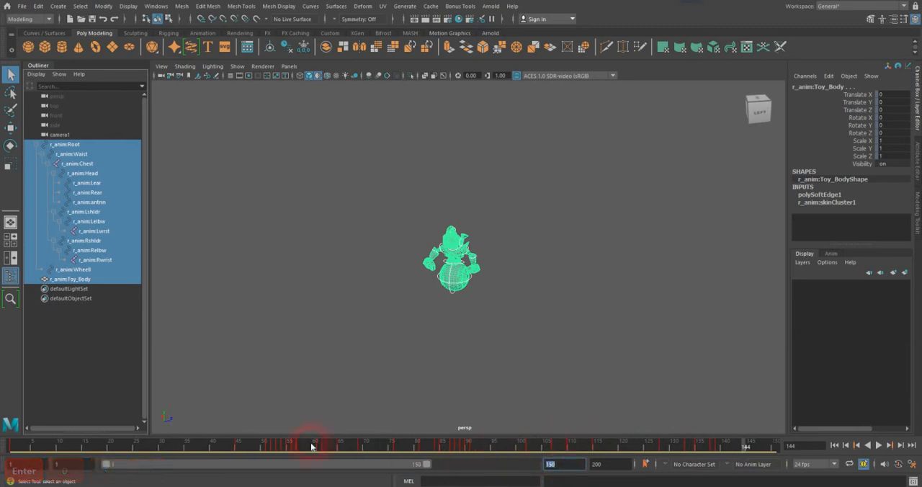
pyautogui.hotkey('alt', 'v')
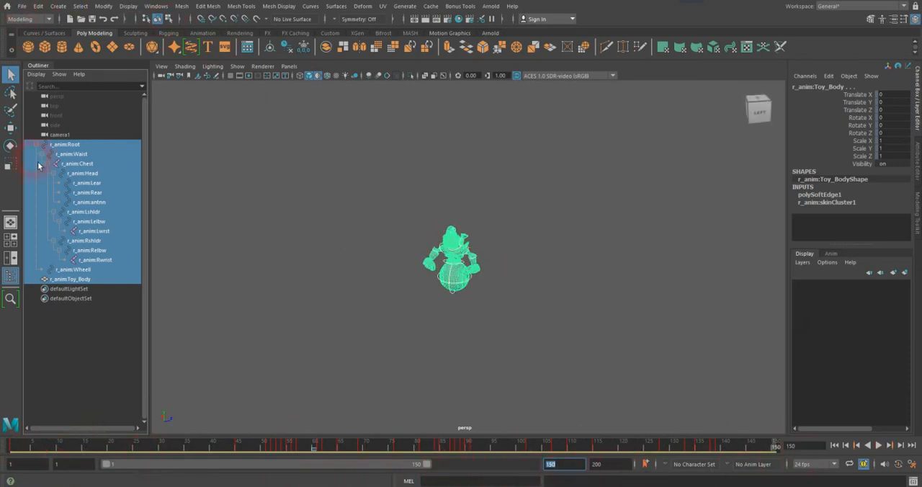
# Start an Export Selection of the robot with FBX export as the file type, enlarging the dialog and its options area.
pyautogui.click(22, 6)
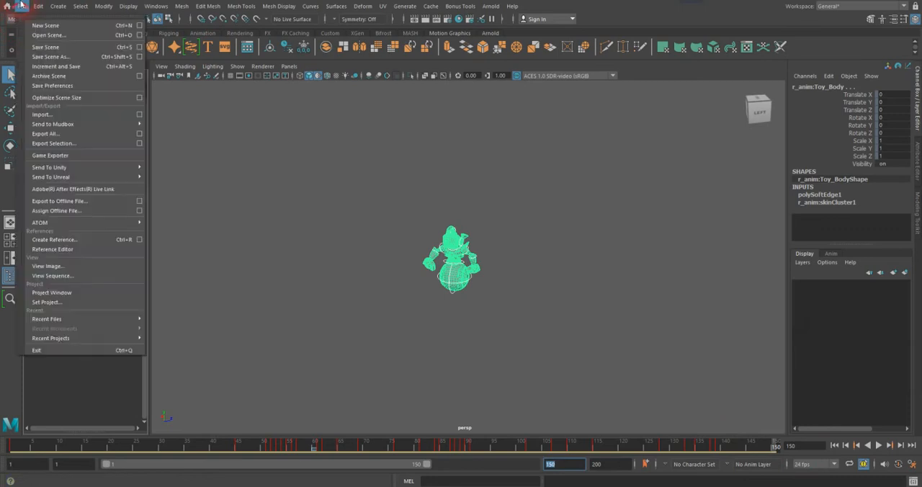
pyautogui.click(64, 143)
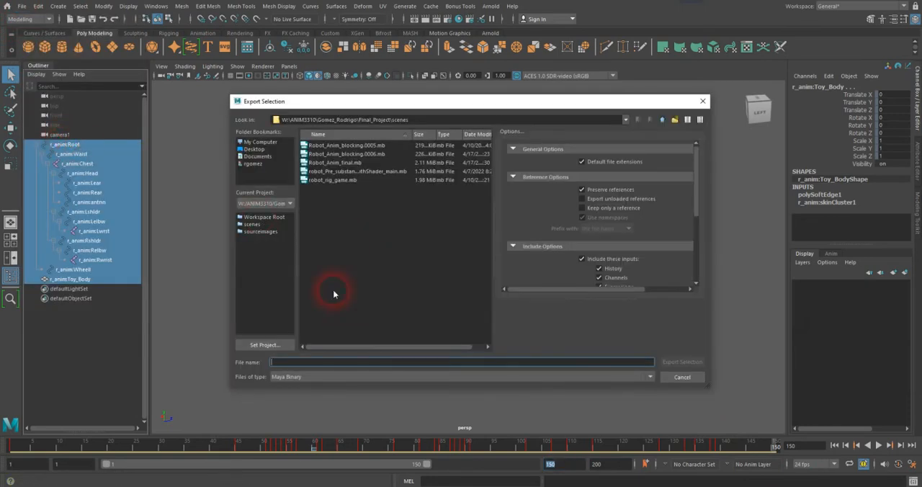
pyautogui.click(310, 377)
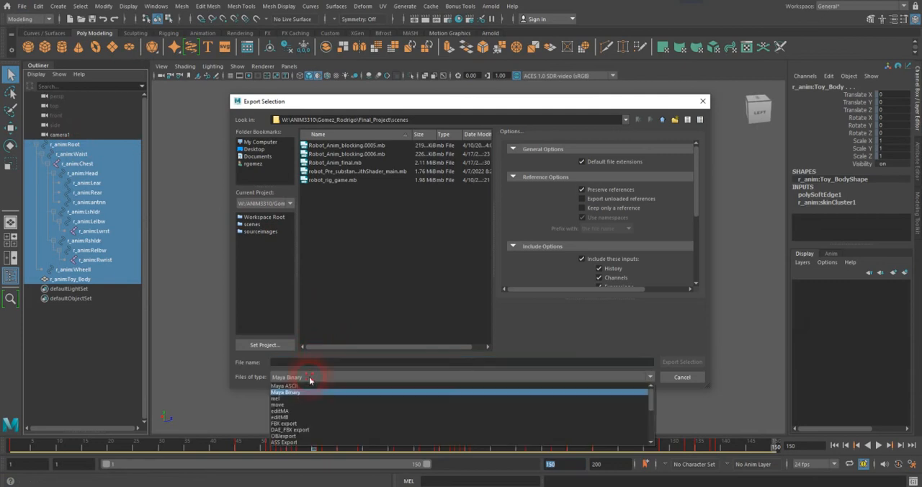
pyautogui.click(298, 424)
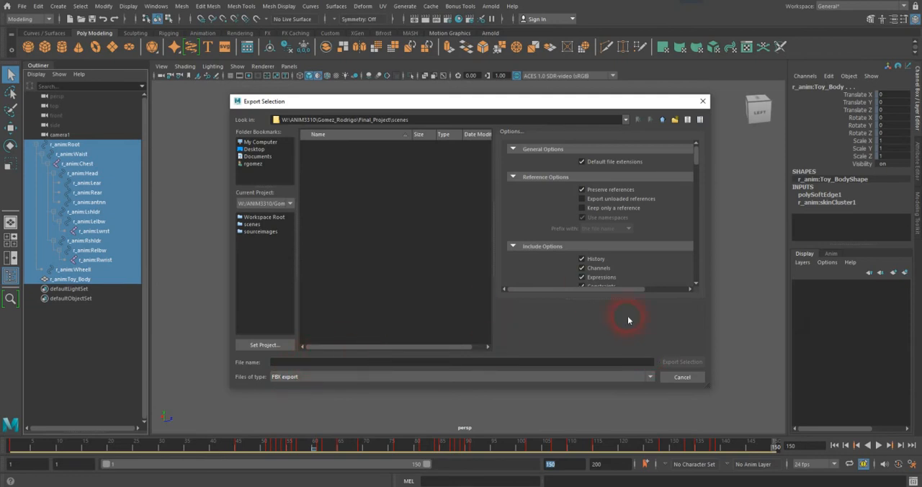
pyautogui.moveTo(628, 304); pyautogui.dragTo(631, 359)
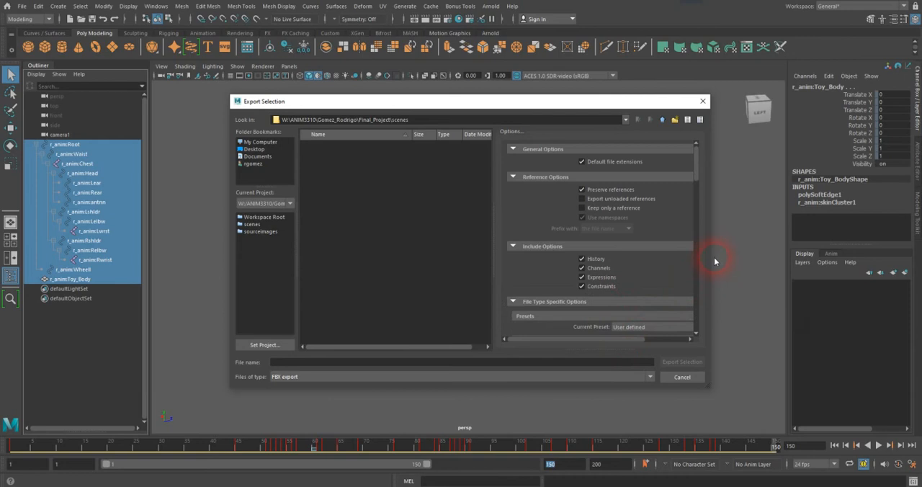
pyautogui.moveTo(714, 258); pyautogui.dragTo(800, 258)
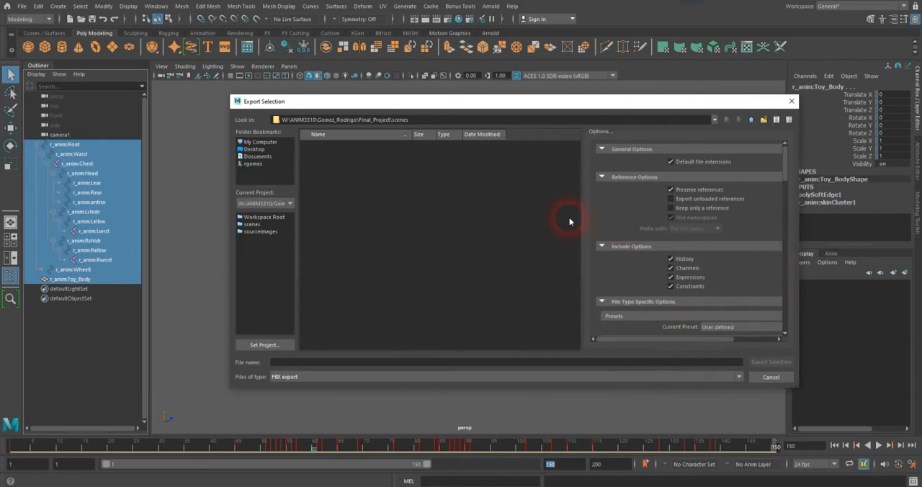
pyautogui.moveTo(583, 221); pyautogui.dragTo(530, 221)
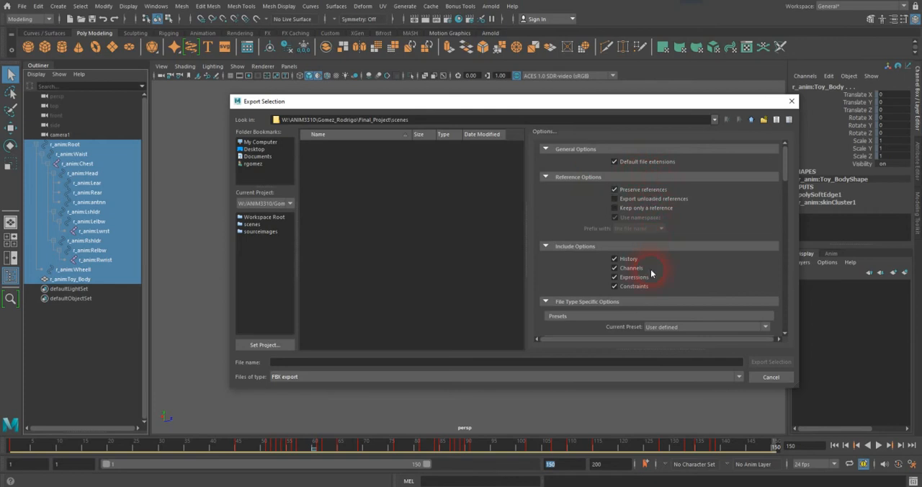
# Enable Animation in the FBX export options and check the Bake Animation settings.
pyautogui.scroll(-10, 652, 274)
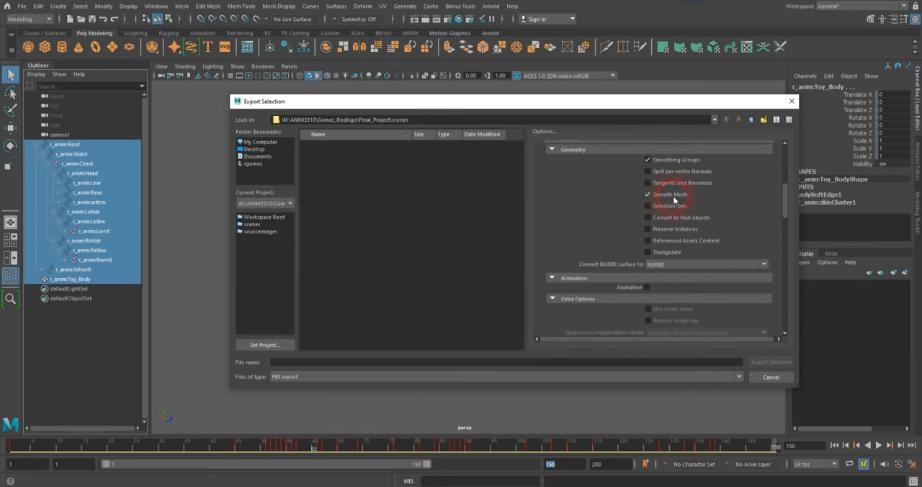
pyautogui.click(647, 287)
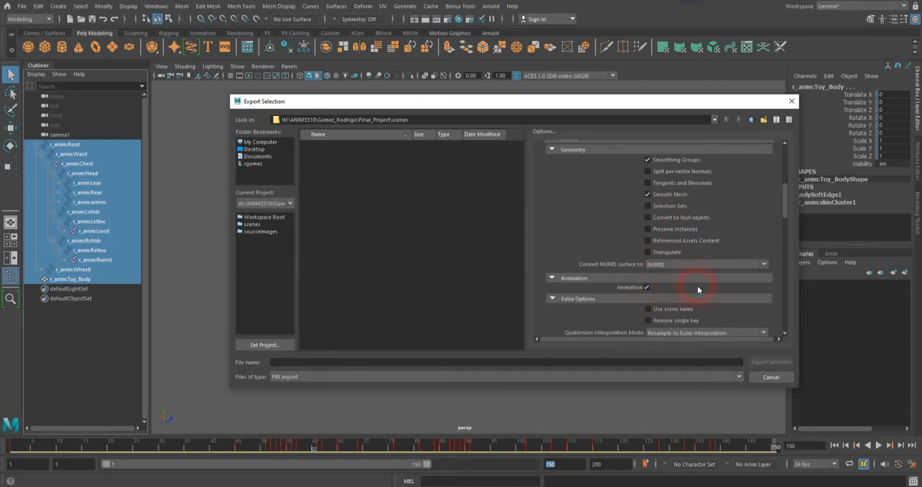
pyautogui.scroll(-2, 697, 288)
pyautogui.scroll(-4, 698, 290)
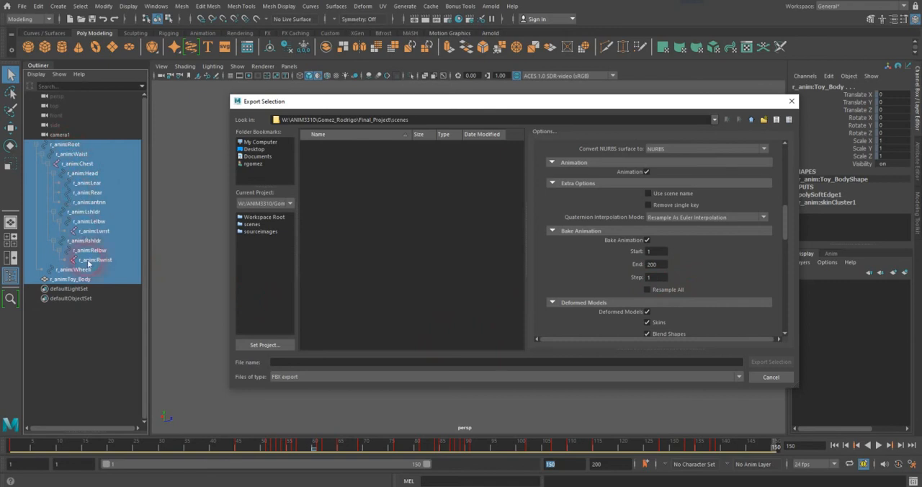
# Set the Bake Animation end frame to 150 in the FBX export options.
pyautogui.moveTo(667, 272); pyautogui.dragTo(618, 265)
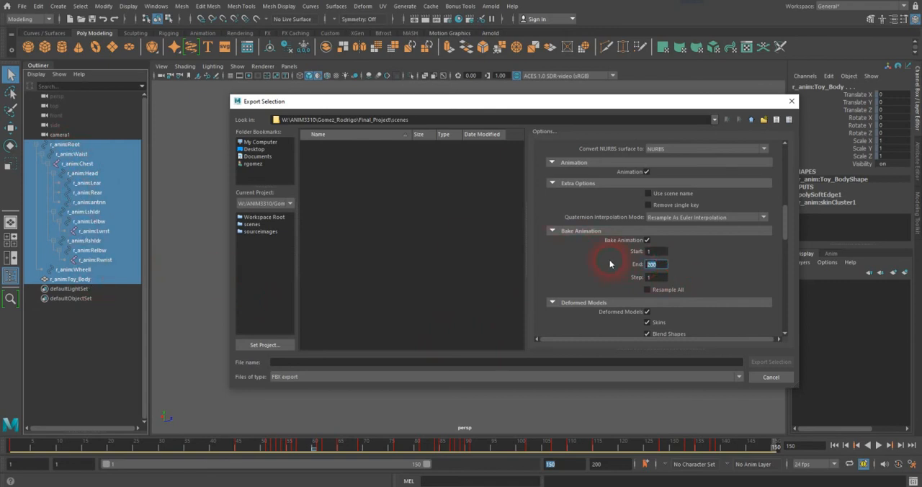
pyautogui.write('150')
pyautogui.scroll(-2, 609, 251)
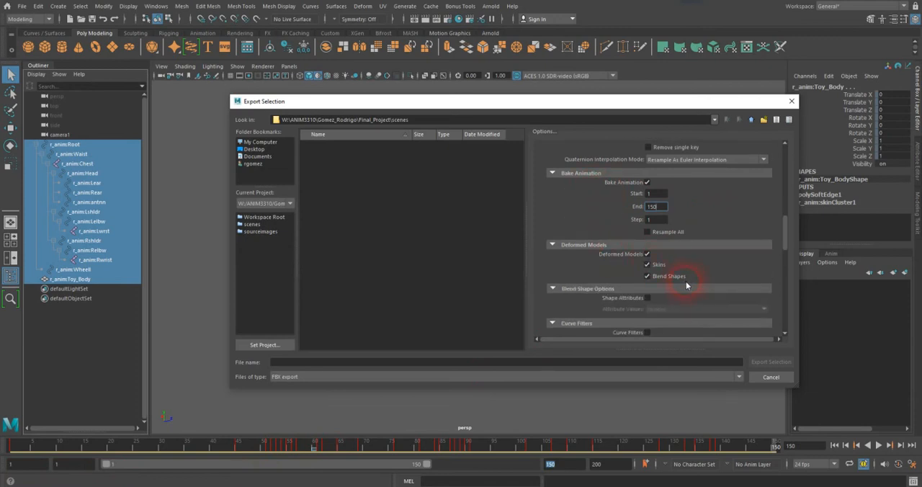
# Review the remaining FBX export options and turn off Embed Media.
pyautogui.scroll(-1, 686, 285)
pyautogui.scroll(-1, 686, 283)
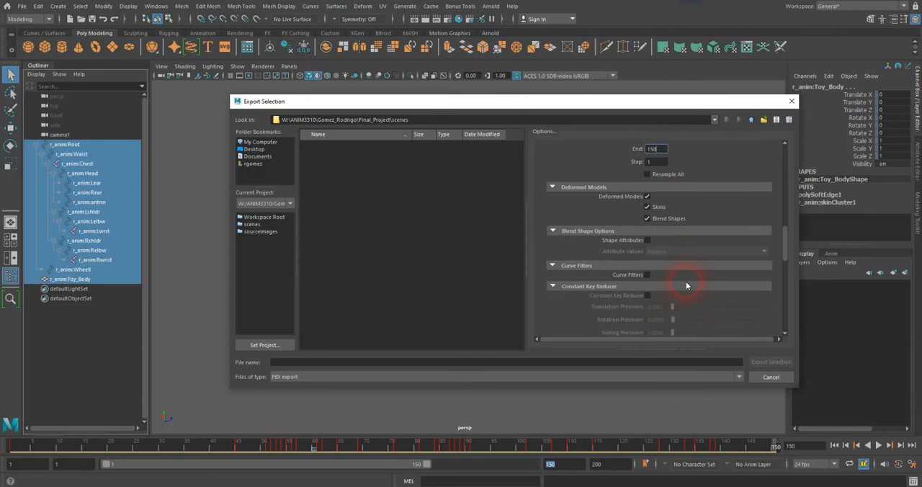
pyautogui.scroll(-1, 686, 283)
pyautogui.scroll(2, 686, 283)
pyautogui.scroll(-1, 686, 283)
pyautogui.scroll(-4, 686, 283)
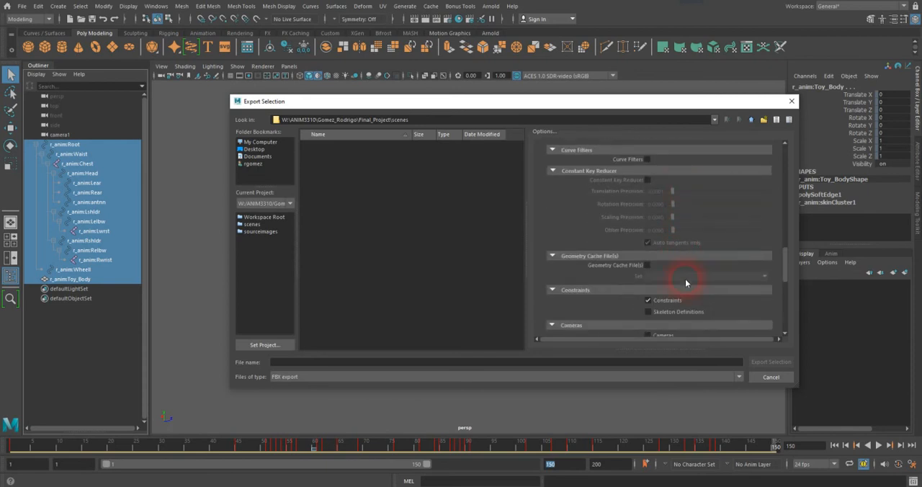
pyautogui.scroll(-2, 685, 284)
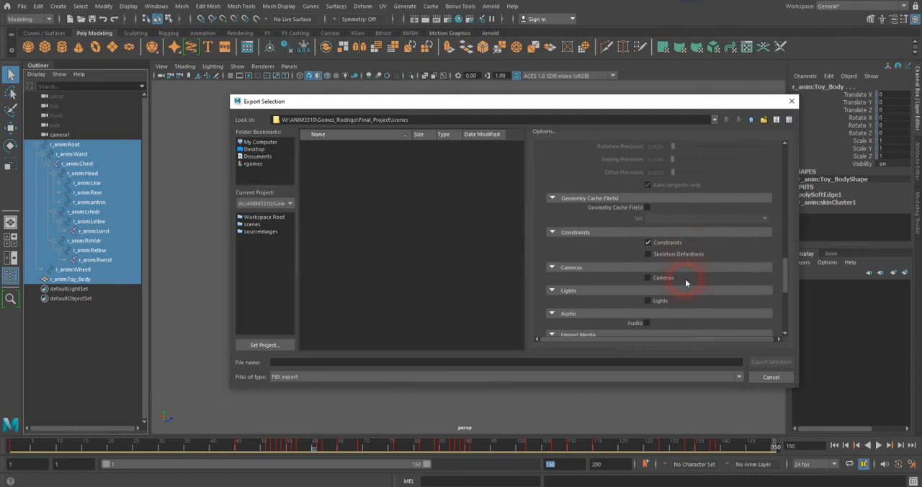
pyautogui.scroll(3, 685, 283)
pyautogui.scroll(-4, 686, 283)
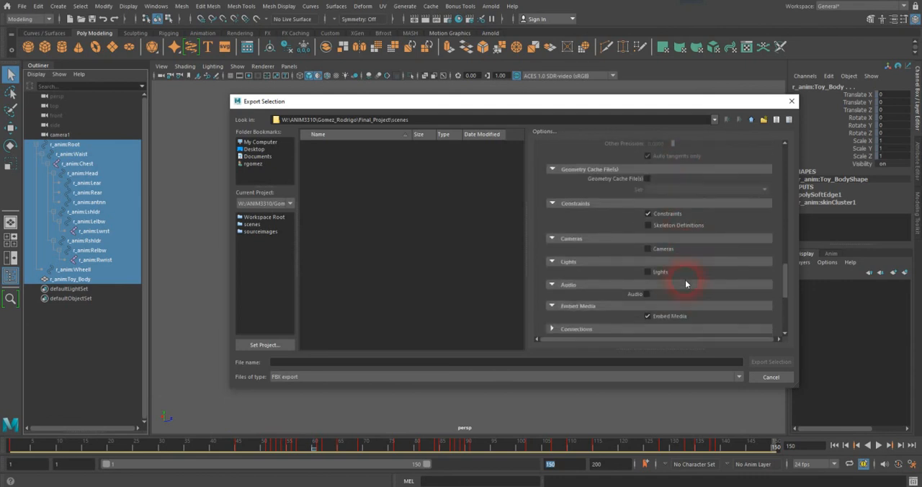
pyautogui.scroll(-1, 686, 283)
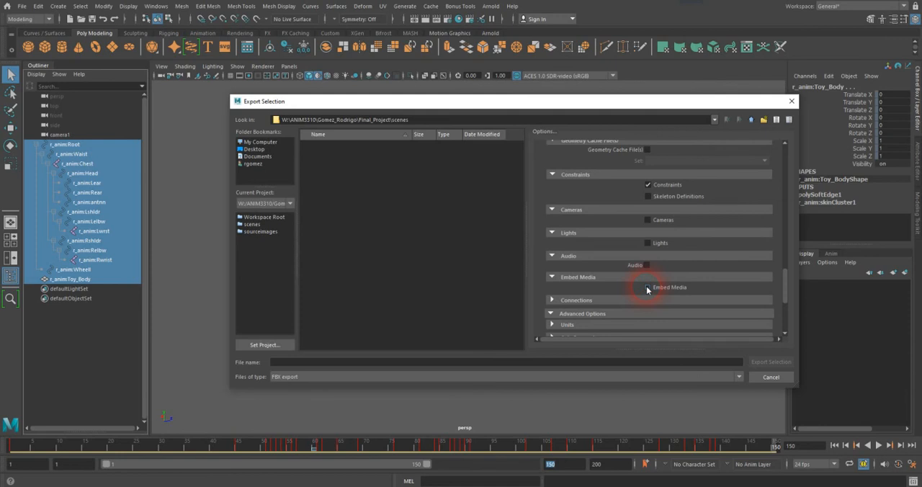
pyautogui.scroll(-3, 646, 286)
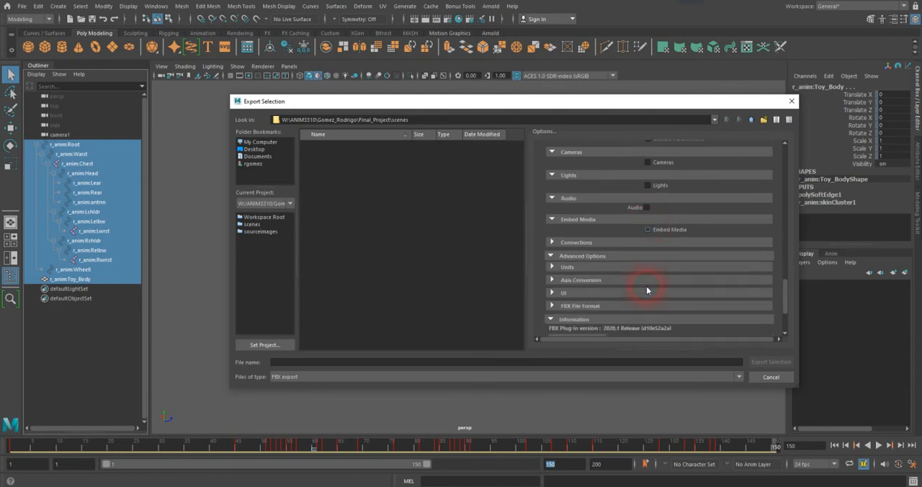
pyautogui.scroll(-2, 646, 289)
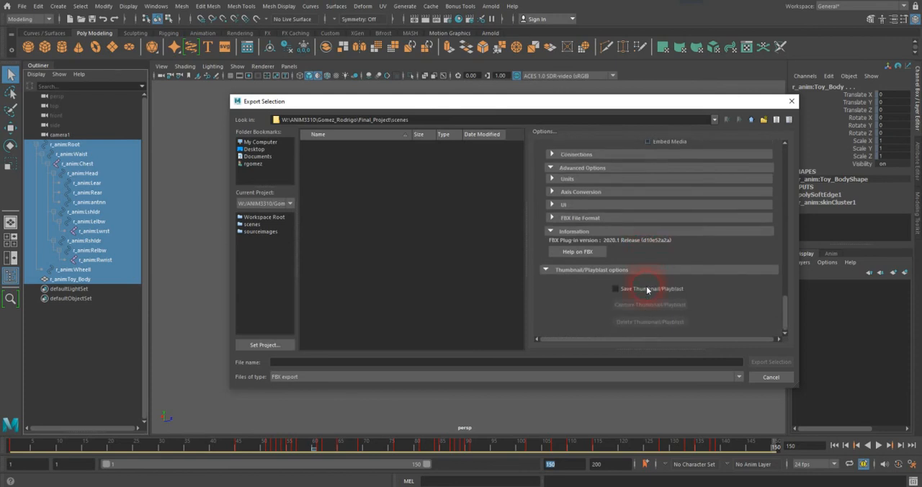
pyautogui.click(323, 363)
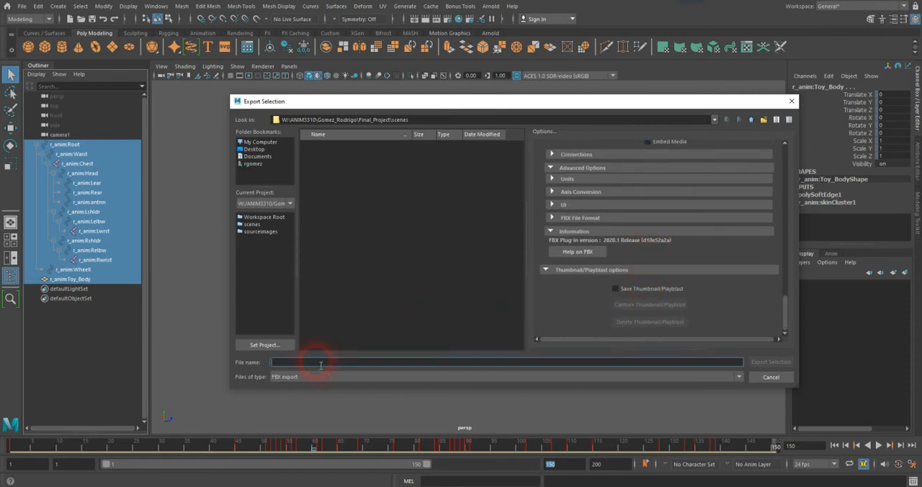
pyautogui.write('Robot_Anim')
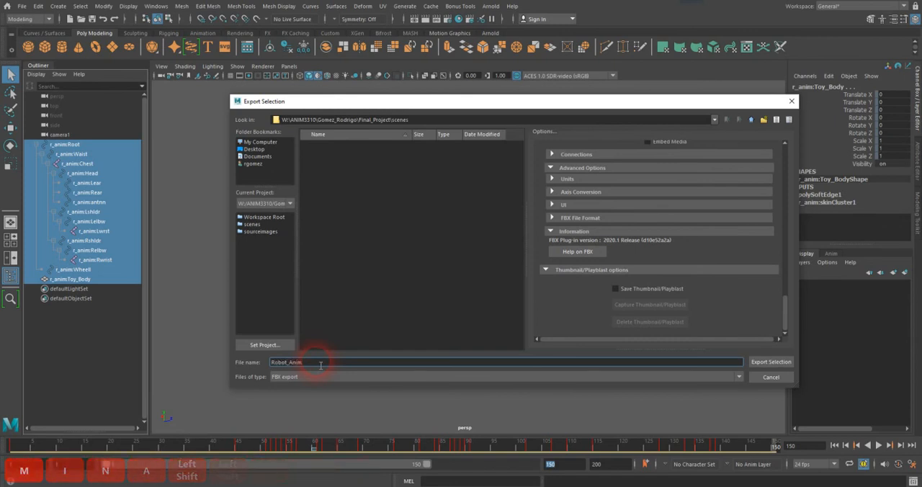
pyautogui.press('BackSpace')
pyautogui.press('BackSpace')
pyautogui.press('BackSpace')
pyautogui.press('BackSpace')
pyautogui.press('BackSpace')
pyautogui.press('BackSpace')
pyautogui.press('BackSpace')
pyautogui.press('BackSpace')
pyautogui.press('BackSpace')
pyautogui.press('BackSpace')
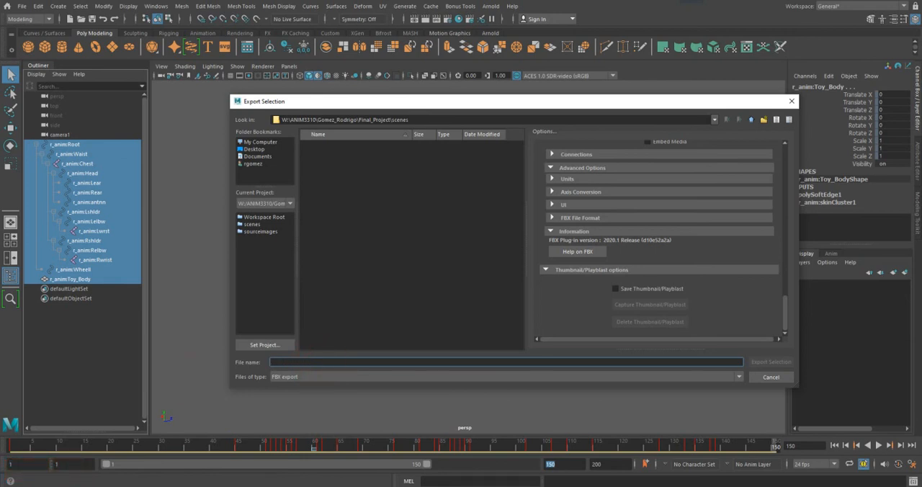
# Name the FBX file with the prefix SP22, the student's last name and animtoy, separated by underscores, and export the selection.
pyautogui.click(317, 362)
pyautogui.write('SP')
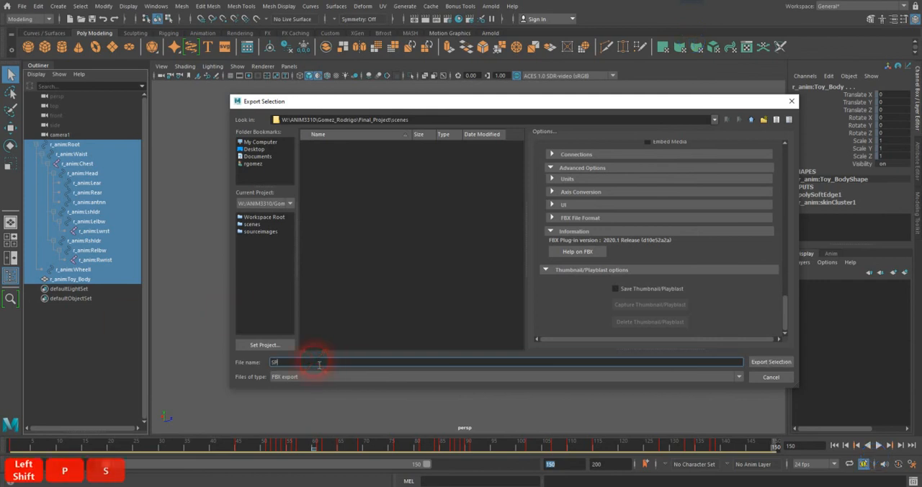
pyautogui.write('22_')
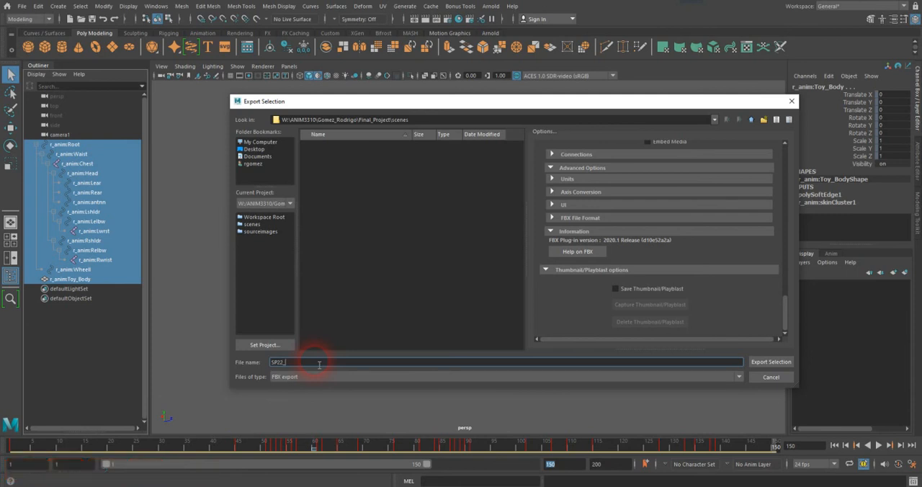
pyautogui.write('GOmez_')
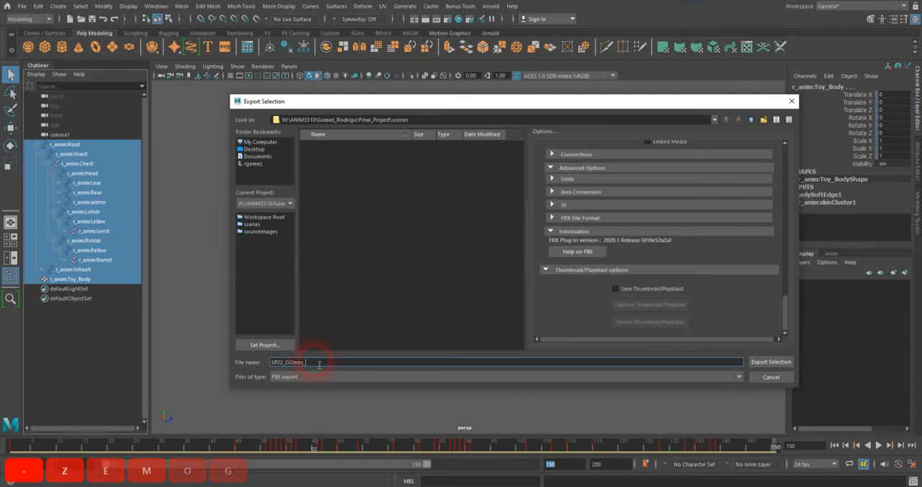
pyautogui.write('an')
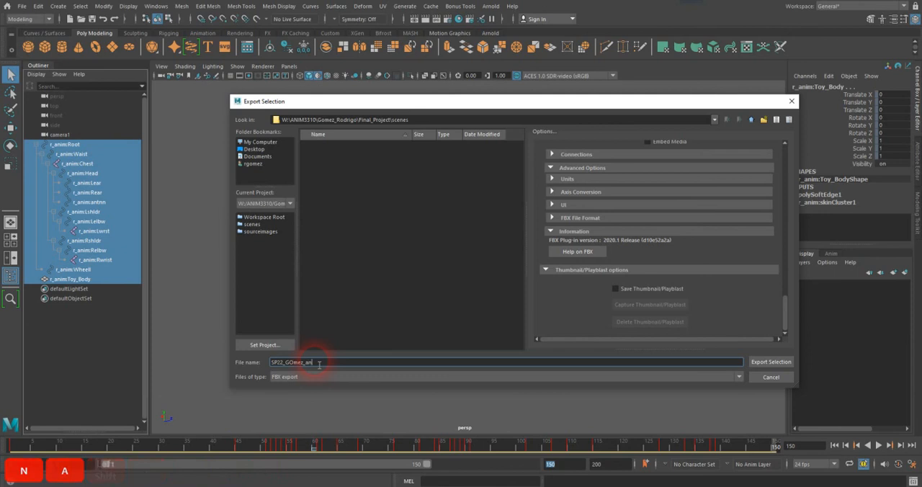
pyautogui.write('imtoy')
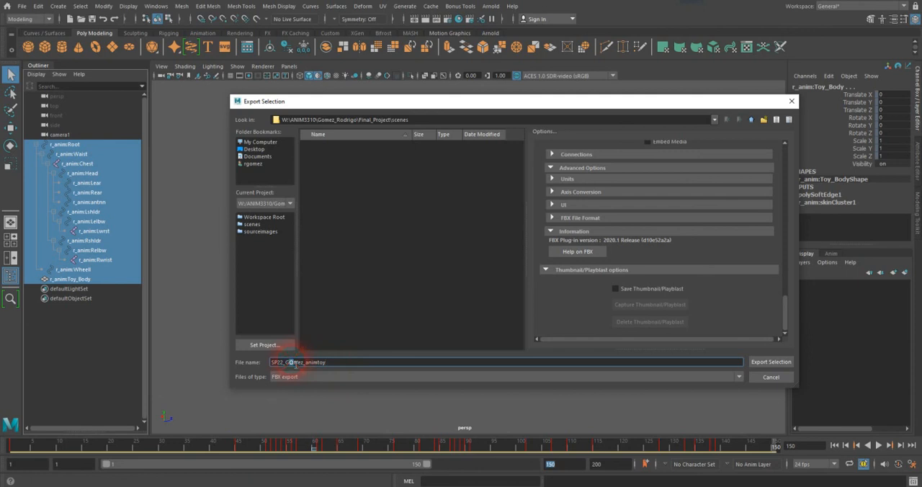
pyautogui.write('o')
pyautogui.click(765, 363)
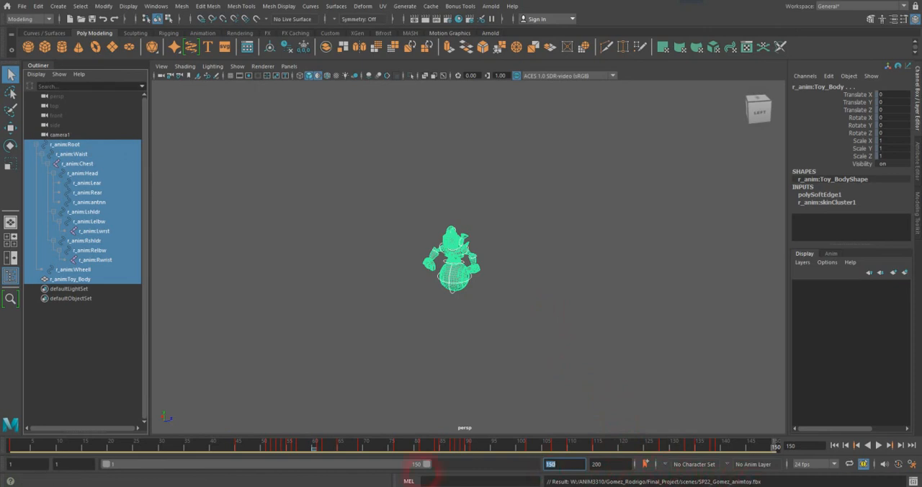
# Switch to the project's scenes folder in File Explorer and open the exported animtoy FBX in 3D Viewer.
pyautogui.click(270, 481)
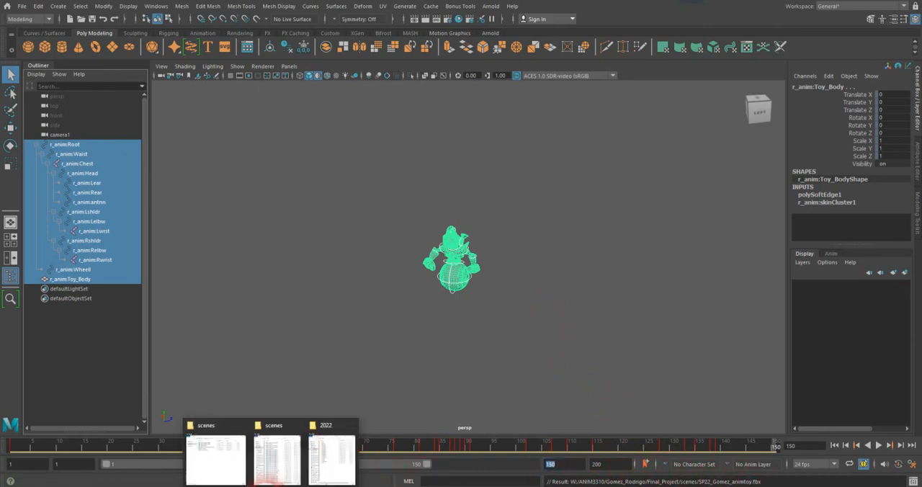
pyautogui.click(227, 454)
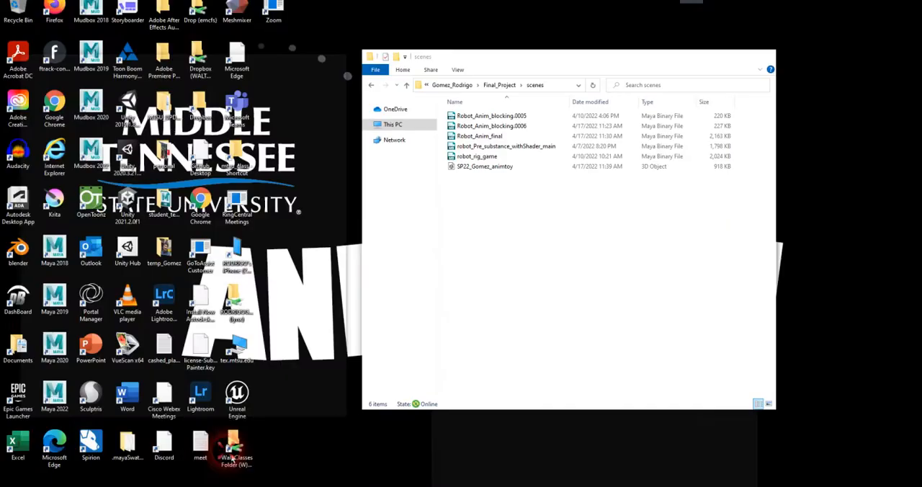
pyautogui.click(470, 171)
pyautogui.doubleClick(470, 172)
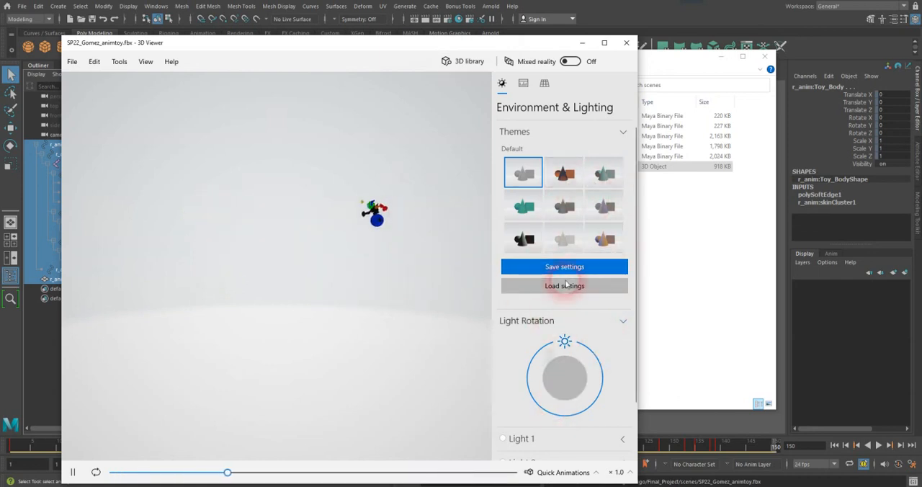
# Show the Grid & Views settings and rotate the viewpoint to inspect the animated robot from other angles.
pyautogui.click(544, 84)
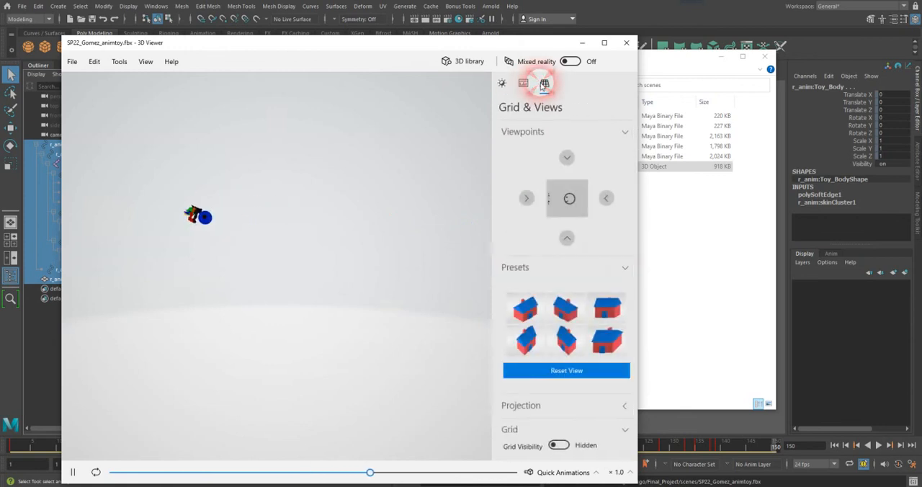
pyautogui.click(569, 196)
pyautogui.click(566, 158)
pyautogui.click(565, 157)
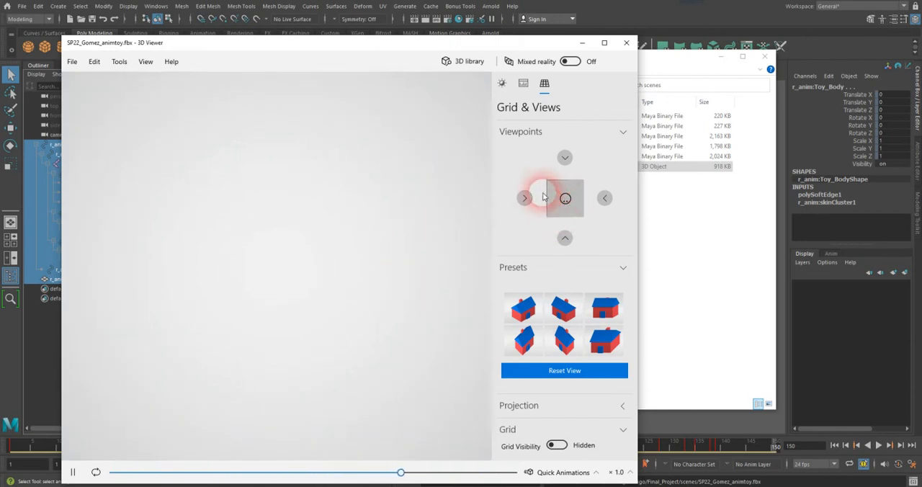
# Collapse the Viewpoints section, apply the Isometric (Left) preset and orbit the preview to look for the robot.
pyautogui.click(622, 133)
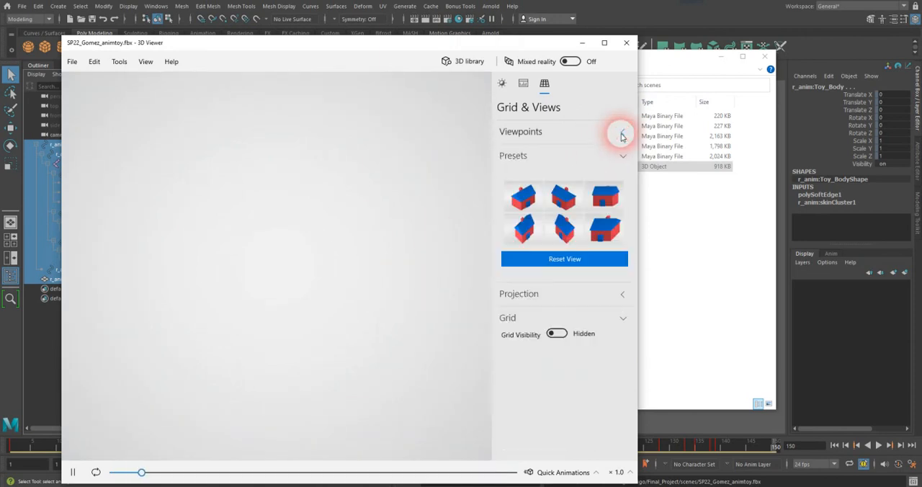
pyautogui.click(620, 134)
pyautogui.click(620, 134)
pyautogui.click(555, 207)
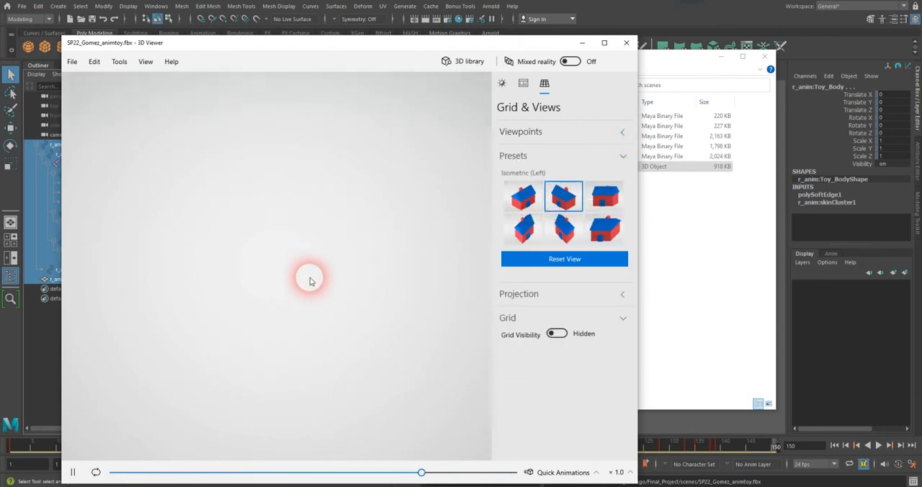
pyautogui.moveTo(288, 297); pyautogui.dragTo(131, 134)
pyautogui.press('alt')
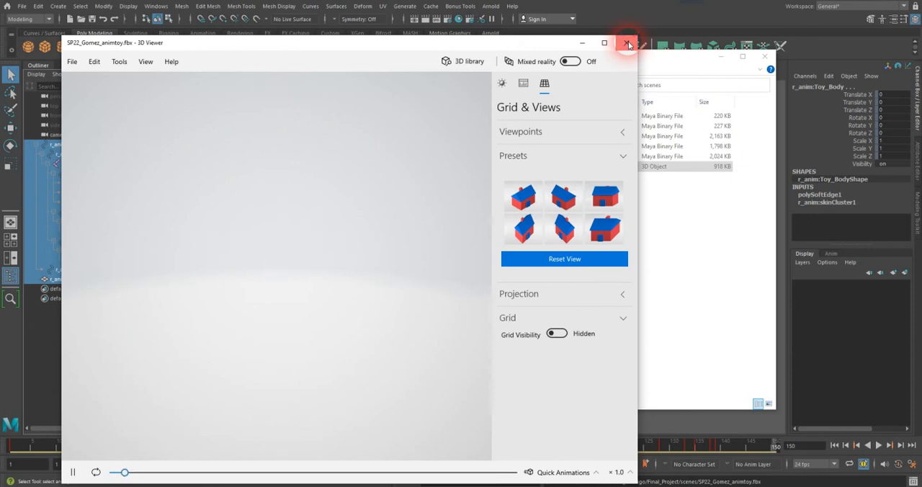
# Close 3D Viewer and return to the robot scene in Maya.
pyautogui.click(629, 45)
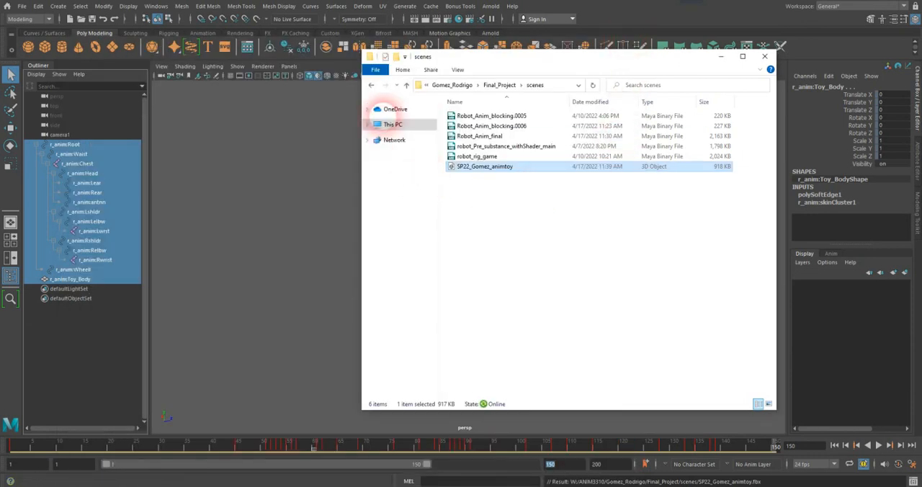
pyautogui.click(349, 68)
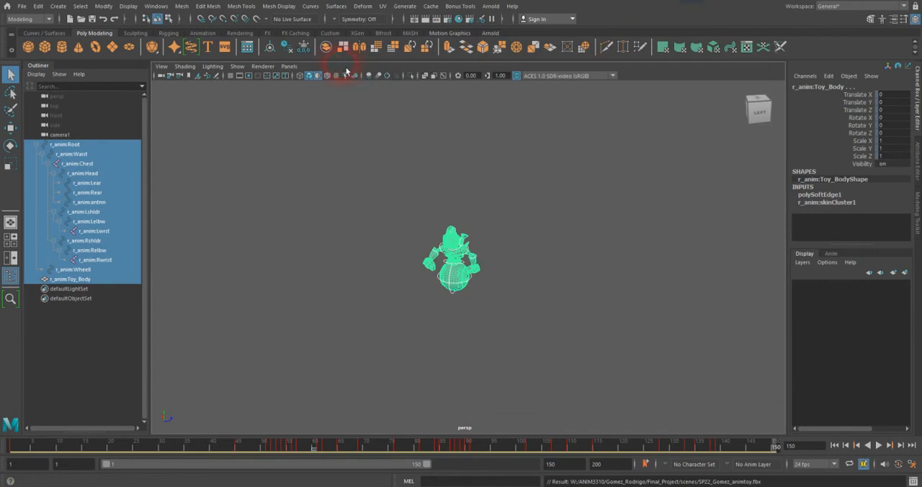
pyautogui.click(211, 130)
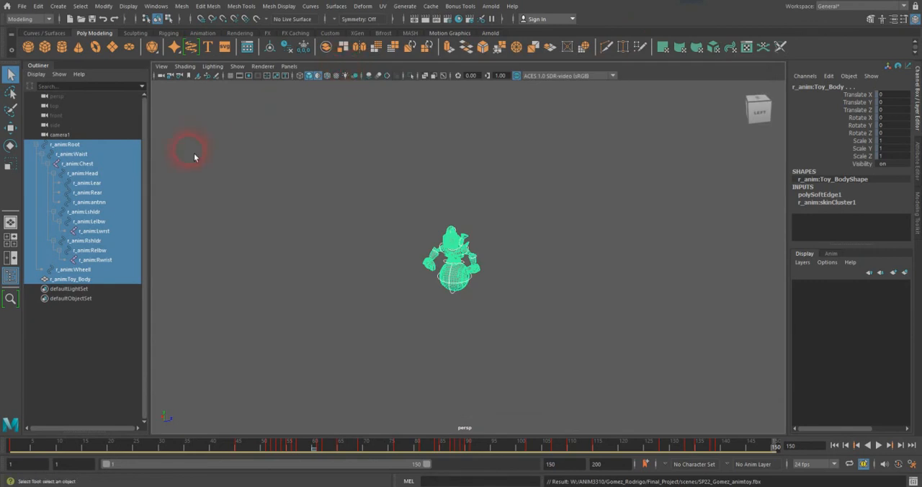